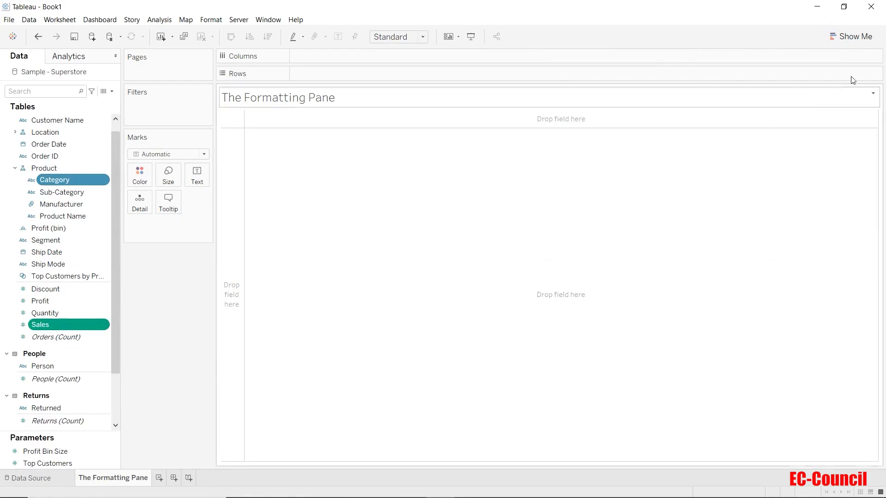
Step: Create a horizontal bar chart of Sales by Category and expand Category to show Sub-Category
click(853, 36)
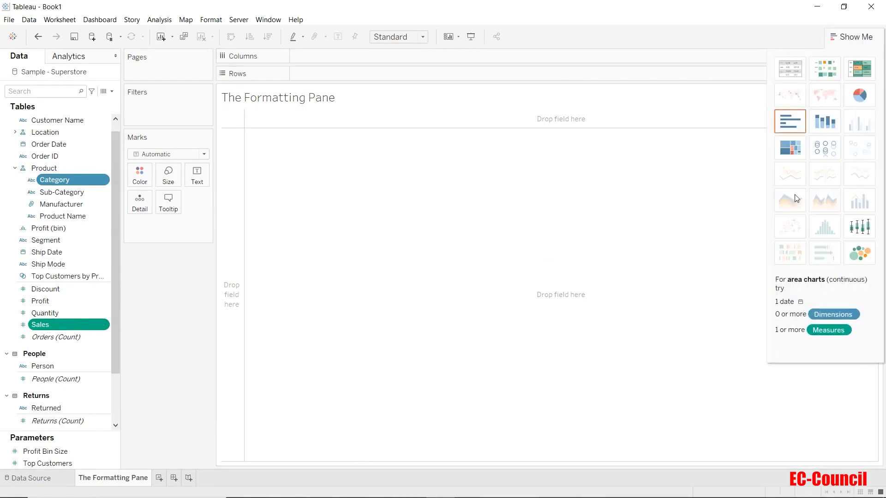
click(790, 122)
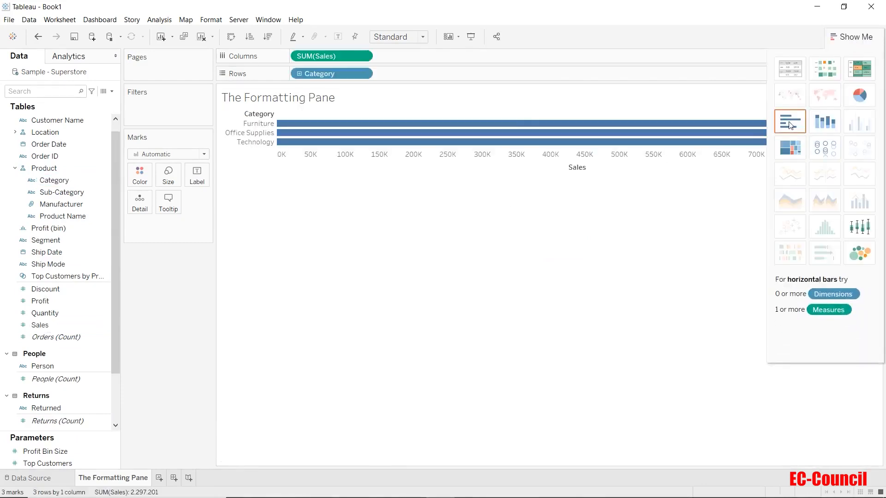
click(847, 37)
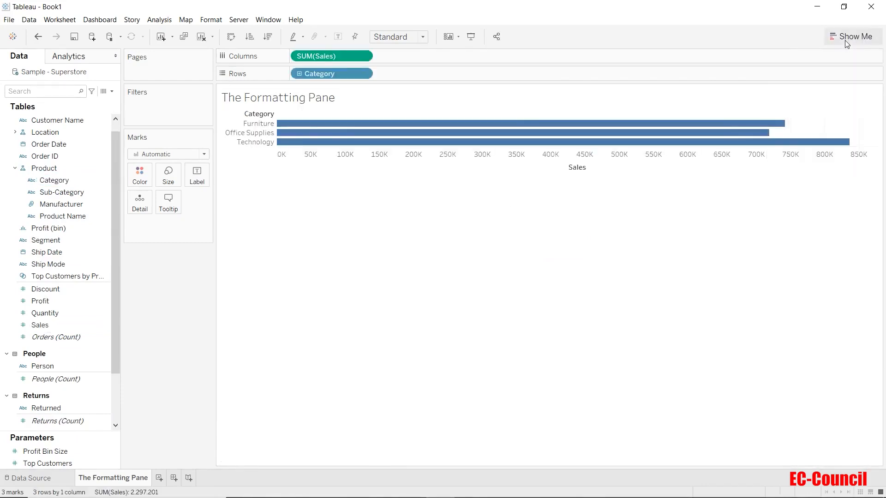
click(300, 74)
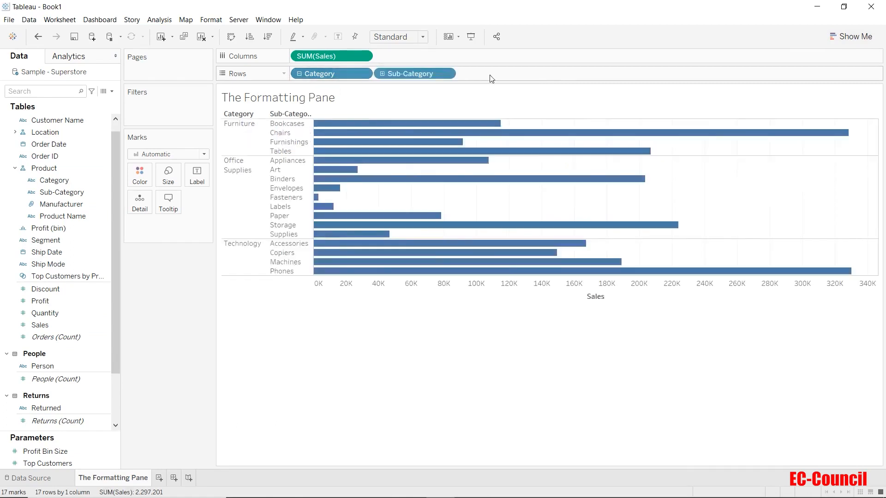
Step: Fit the chart to Entire View and add Segment to Columns ahead of SUM(Sales)
click(406, 37)
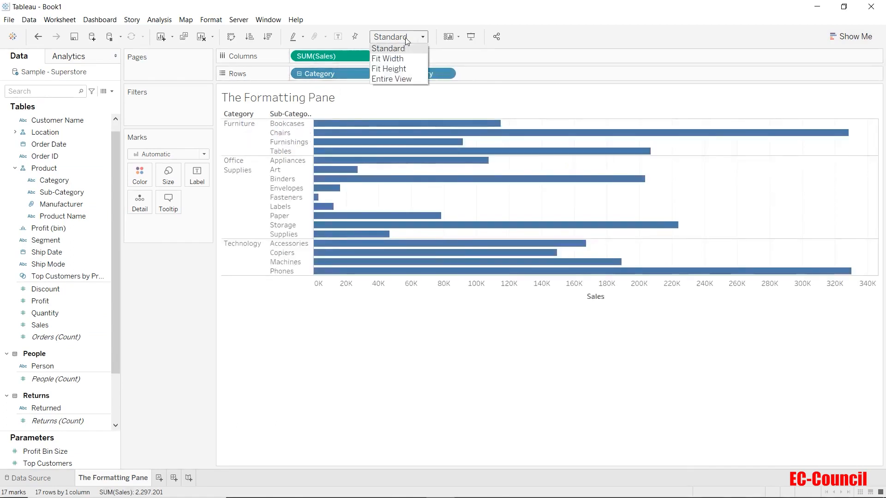
click(405, 80)
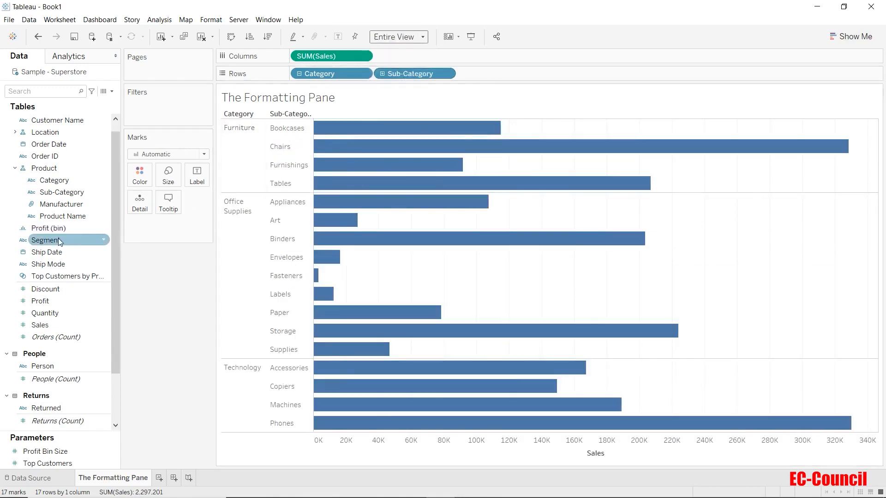
mouse_move(47, 240)
mouse_down()
mouse_move(271, 147)
mouse_move(433, 54)
mouse_up()
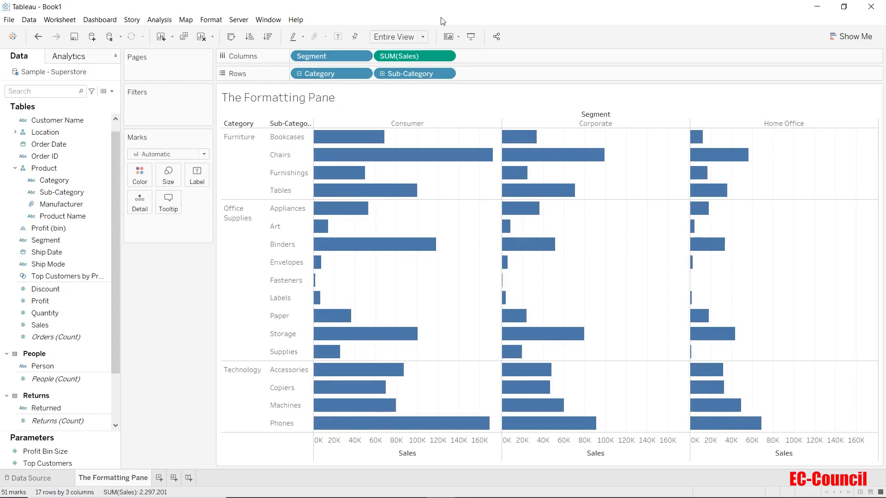
Step: Examine the worksheet's font, alignment, shading, border and line formatting options, including the row and column settings for borders and lines
click(212, 20)
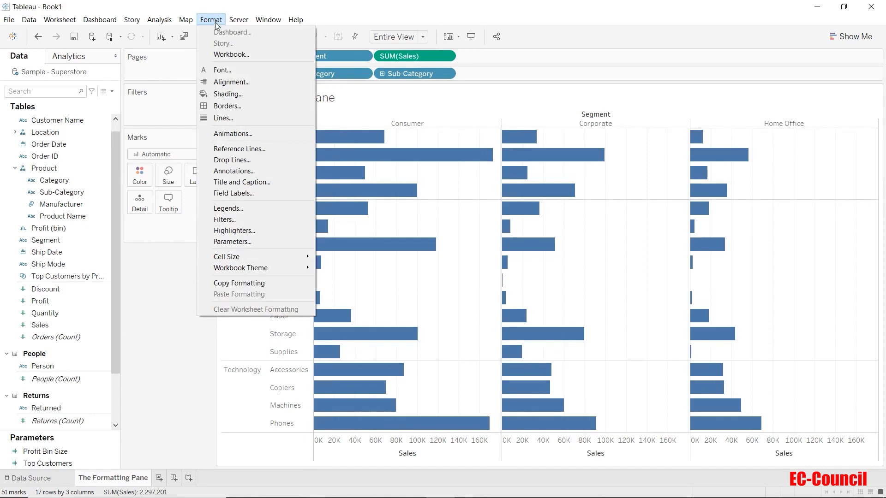
click(218, 72)
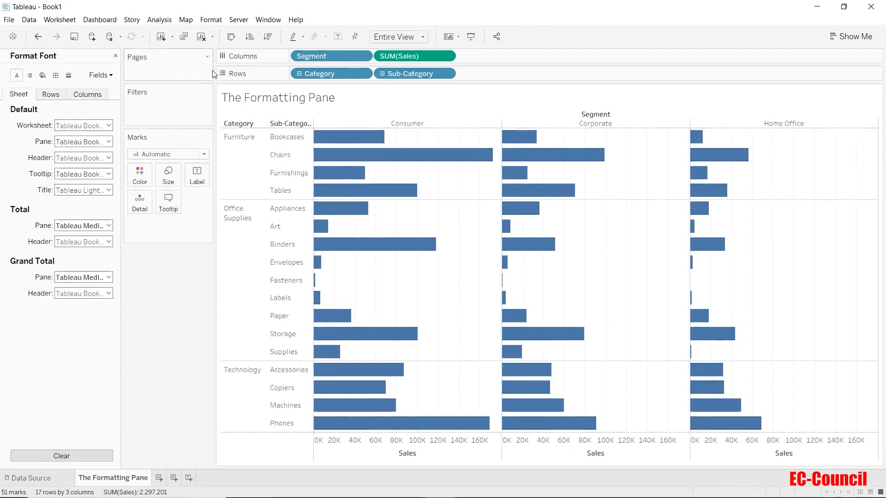
click(29, 76)
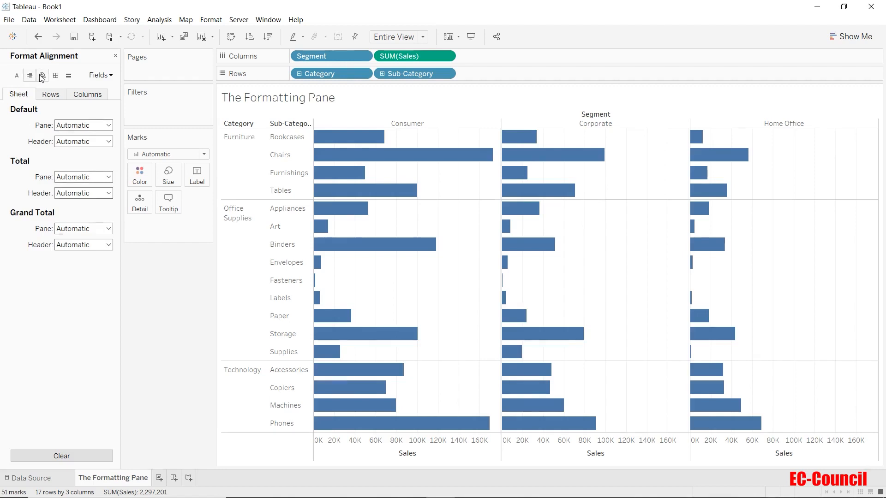
click(43, 76)
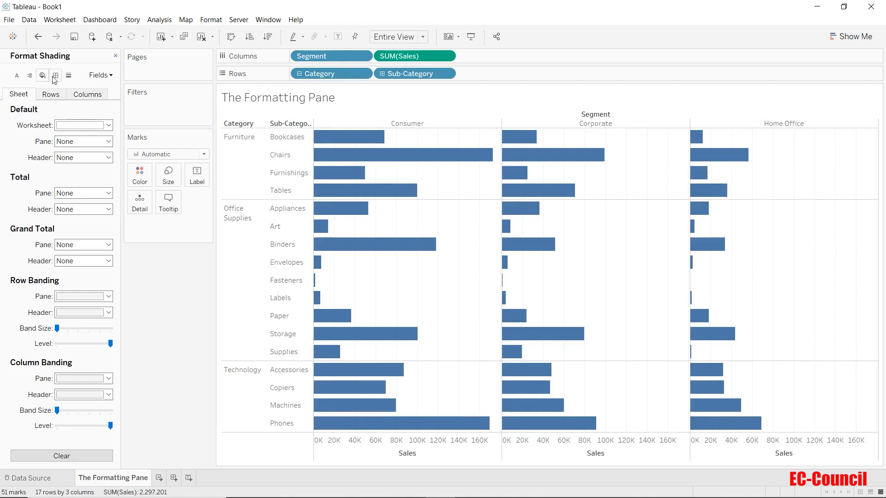
click(55, 76)
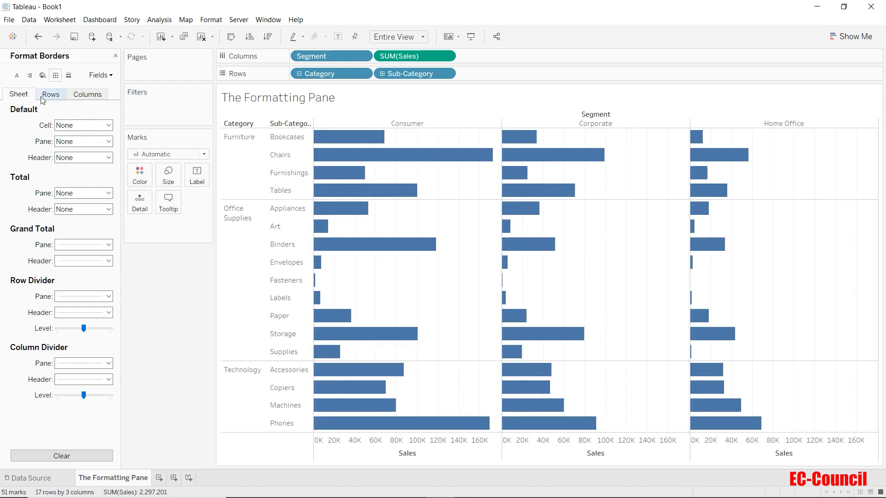
click(41, 97)
click(85, 98)
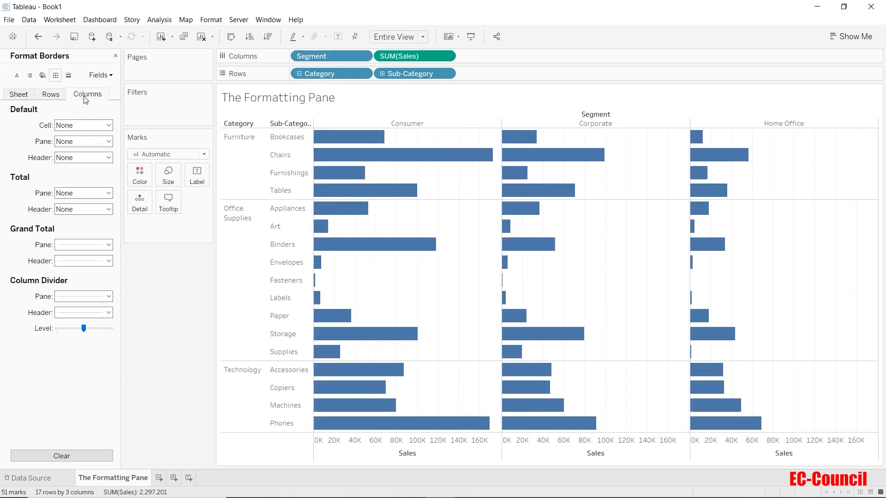
click(23, 98)
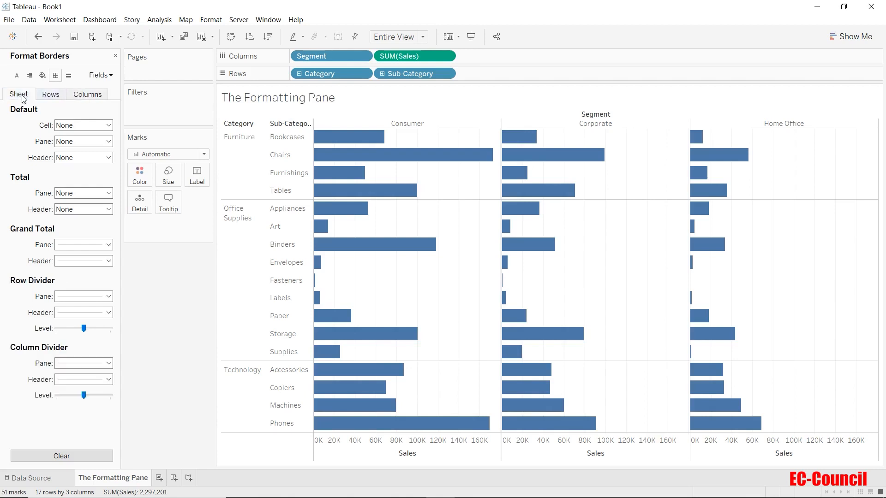
click(67, 78)
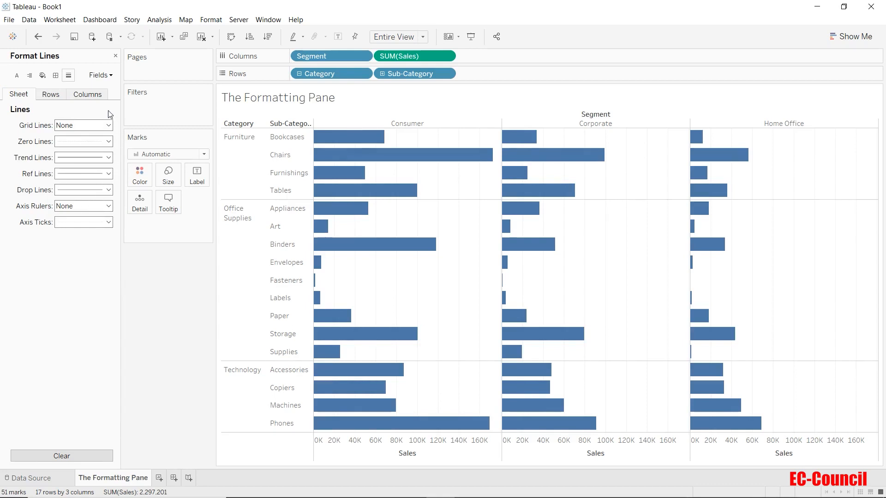
click(52, 95)
click(91, 95)
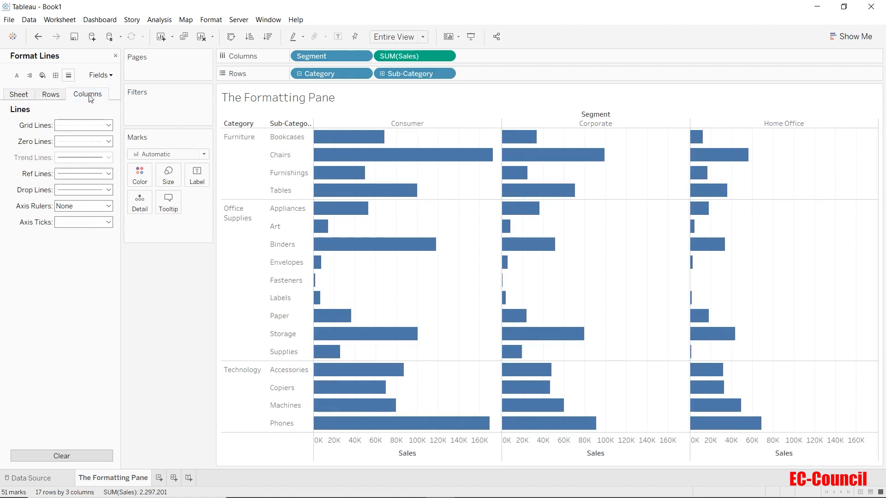
Step: Set the default header font of the Category field to Georgia
click(111, 76)
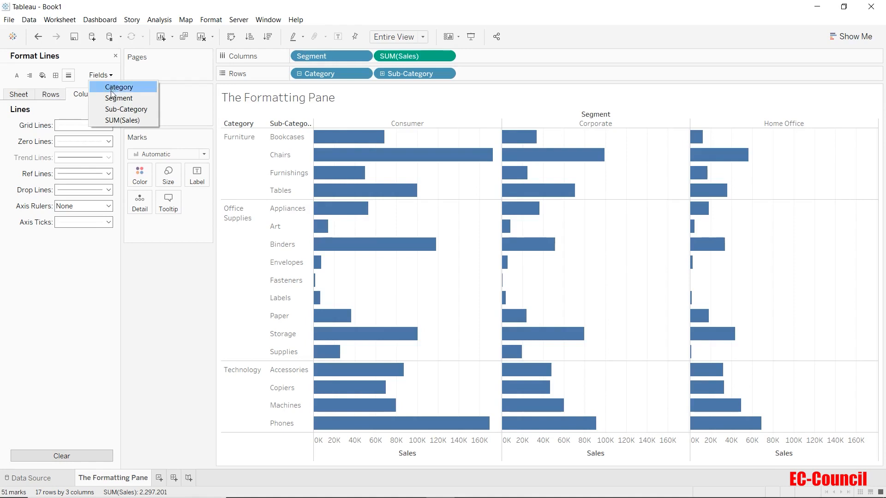
click(113, 89)
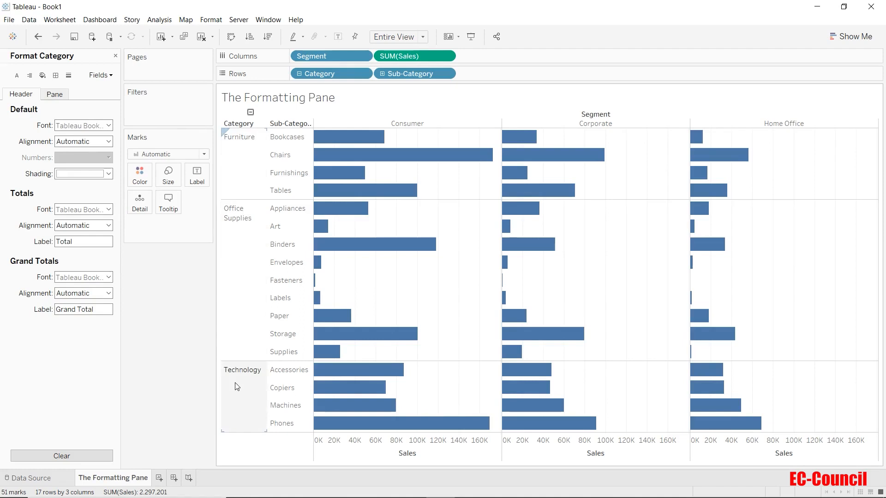
click(110, 126)
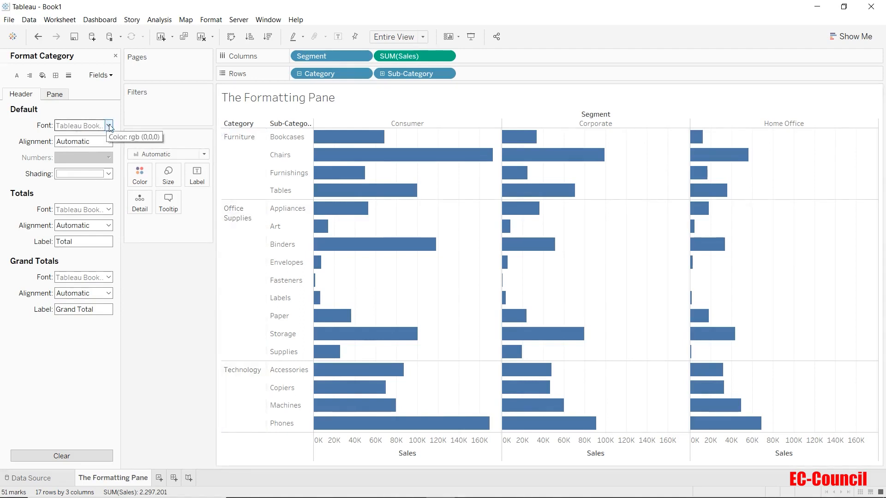
click(135, 142)
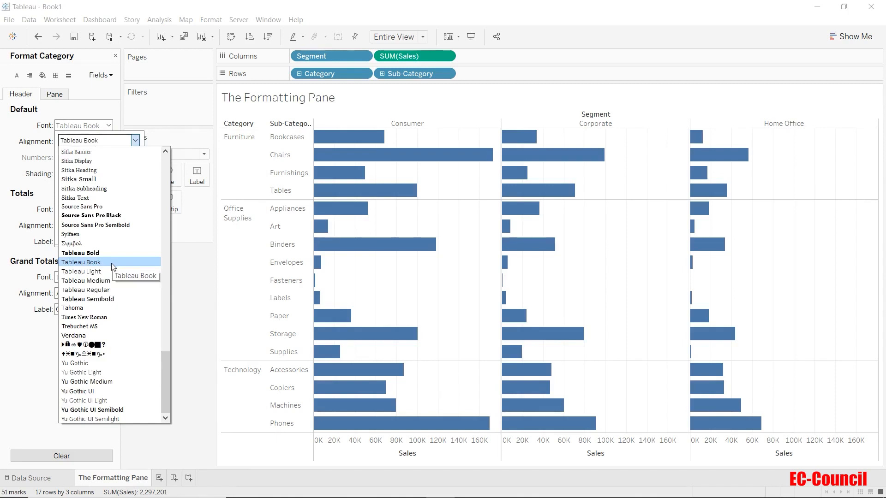
scroll(112, 268, up, 15)
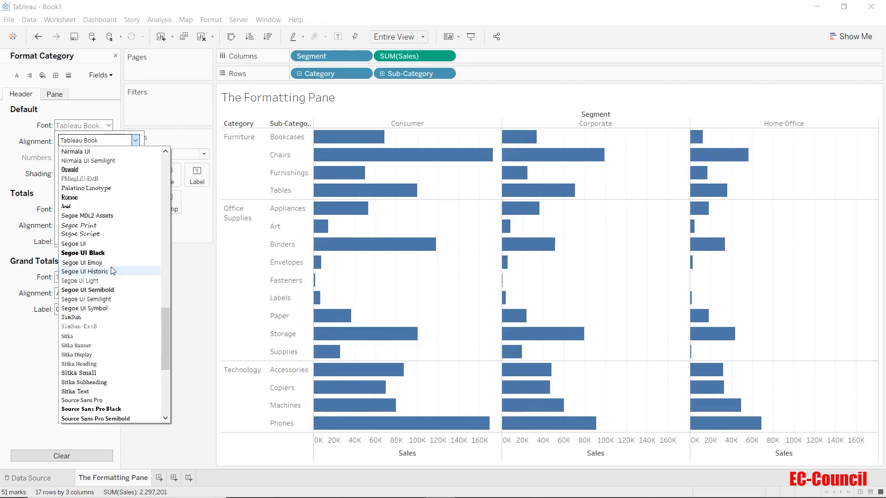
scroll(111, 271, up, 8)
scroll(111, 271, up, 4)
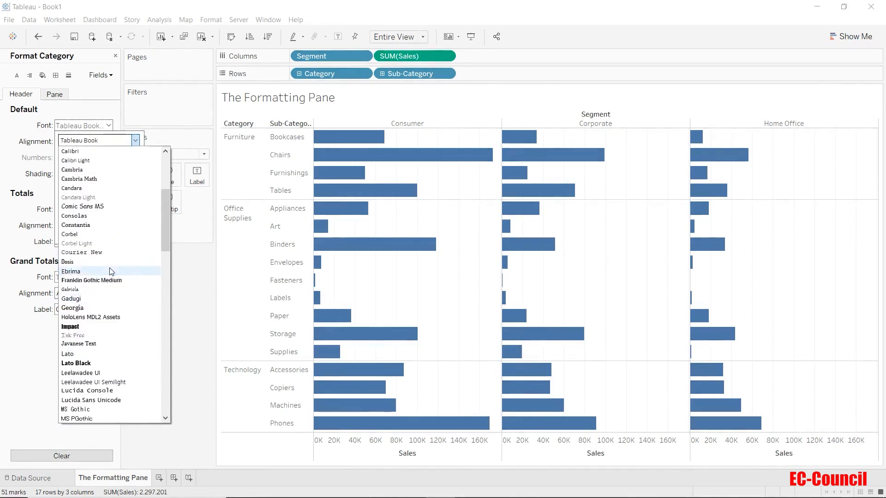
scroll(109, 268, down, 4)
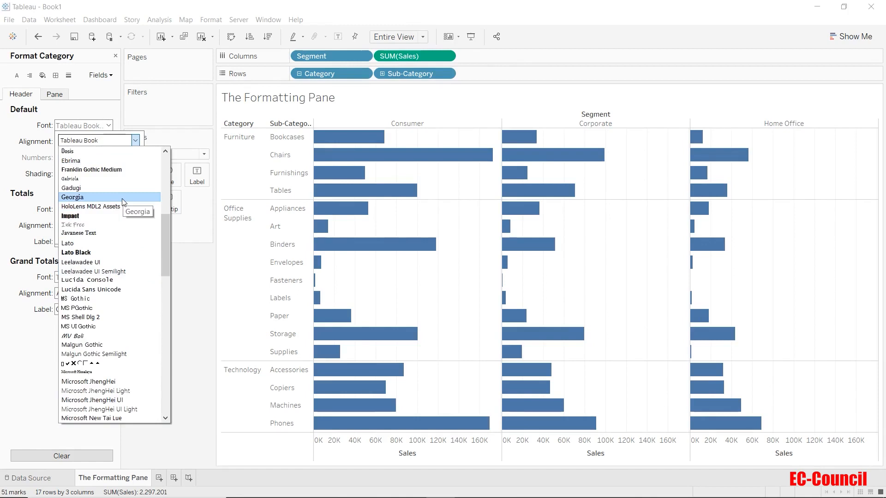
click(123, 199)
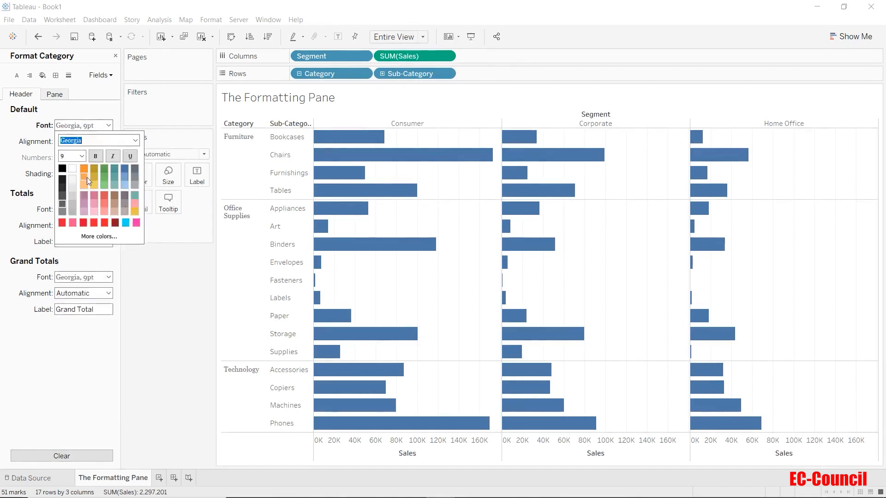
Step: Make the Category header text black and bold at a font size of 11
click(62, 169)
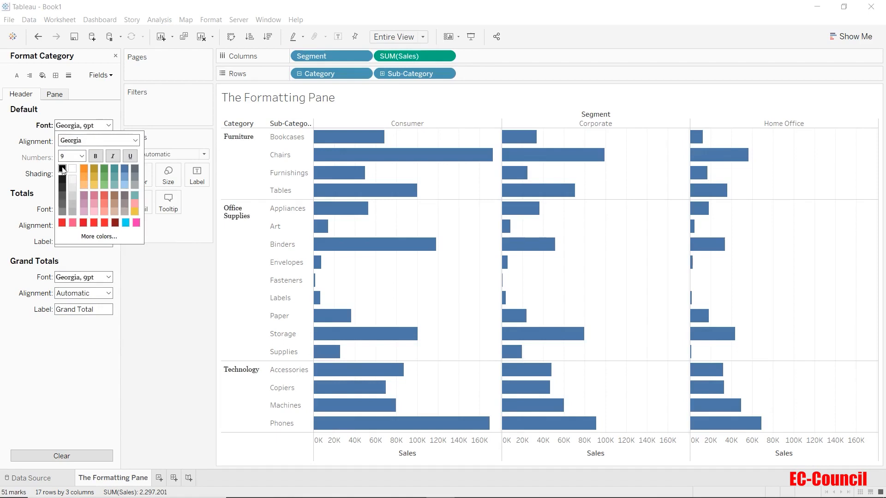
click(95, 157)
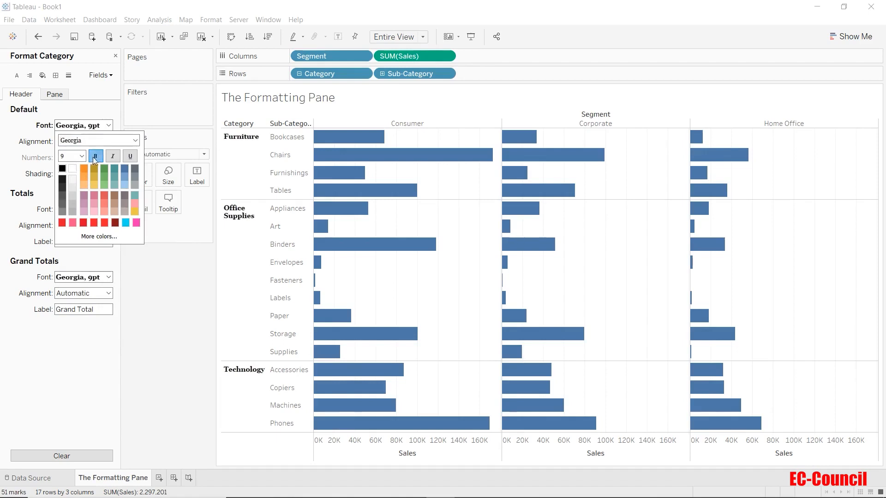
click(82, 157)
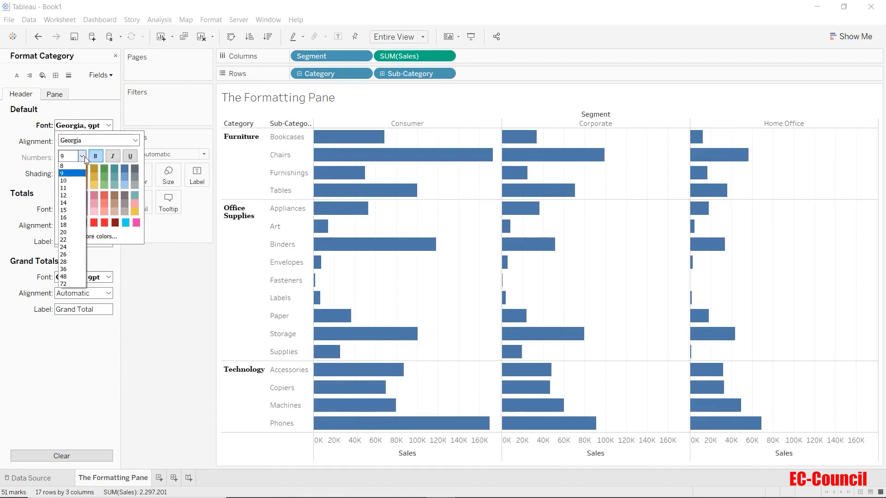
click(78, 189)
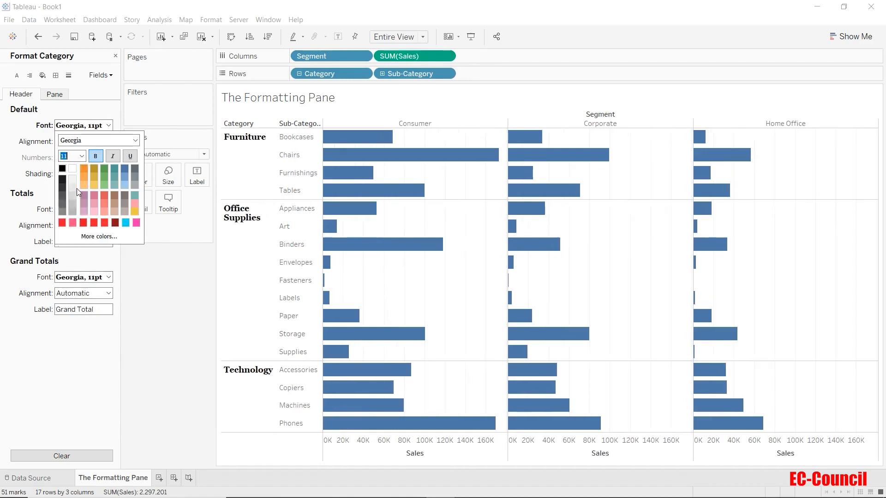
click(14, 136)
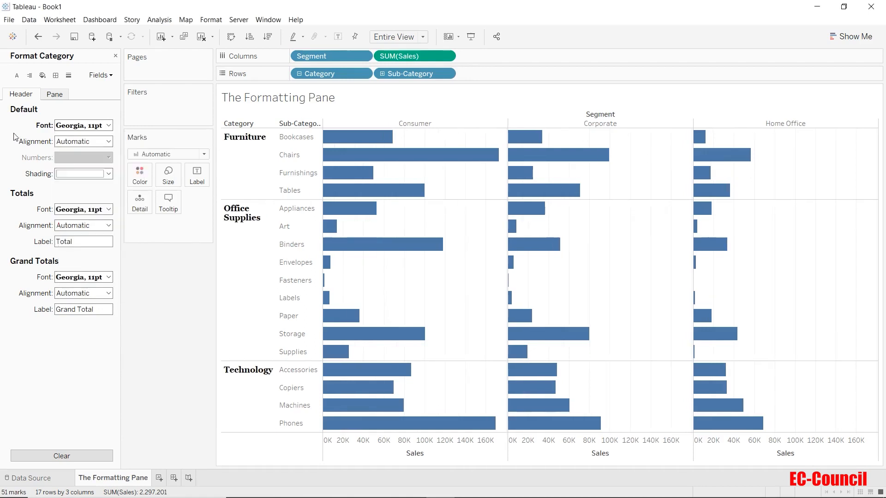
Step: Try centered horizontal alignment for the Category headers, and settle on right alignment
click(76, 142)
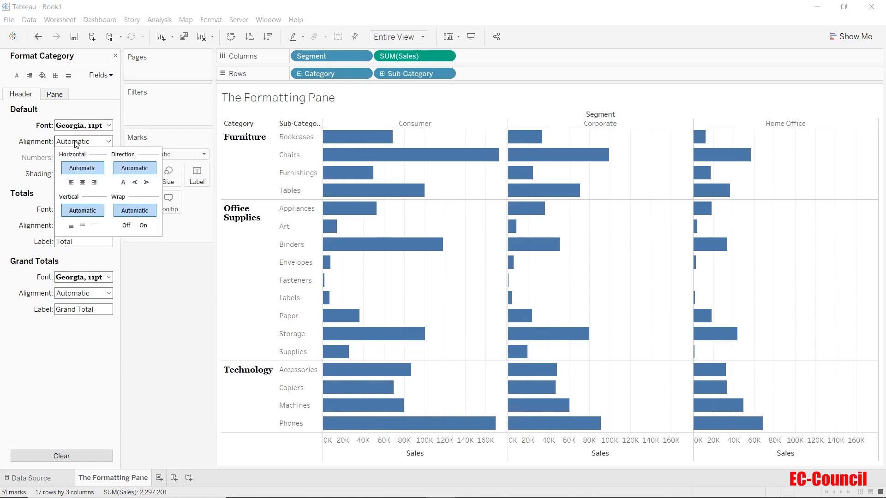
click(82, 183)
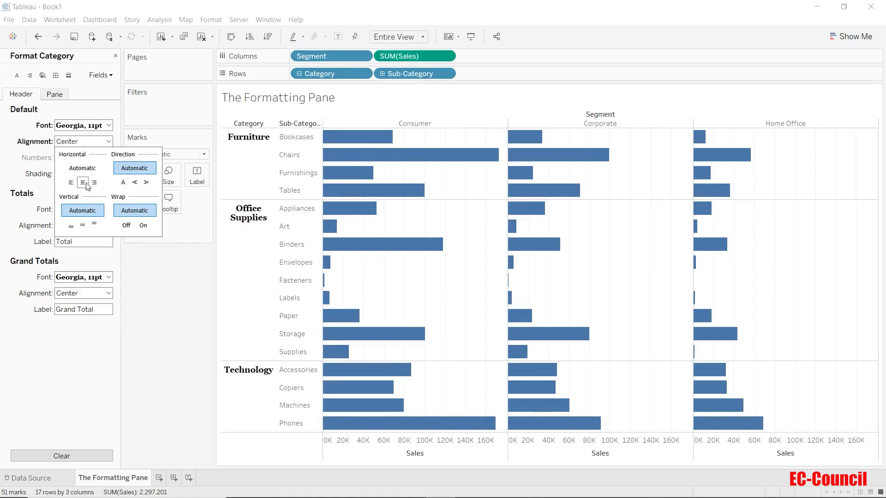
click(95, 183)
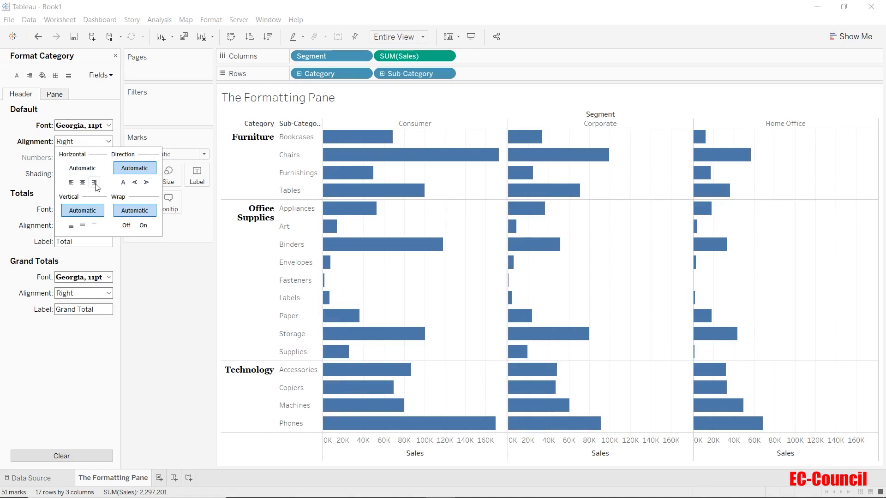
Step: Try bottom and middle vertical alignment for the Category headers, settle on top, and set the text direction to Up
click(72, 227)
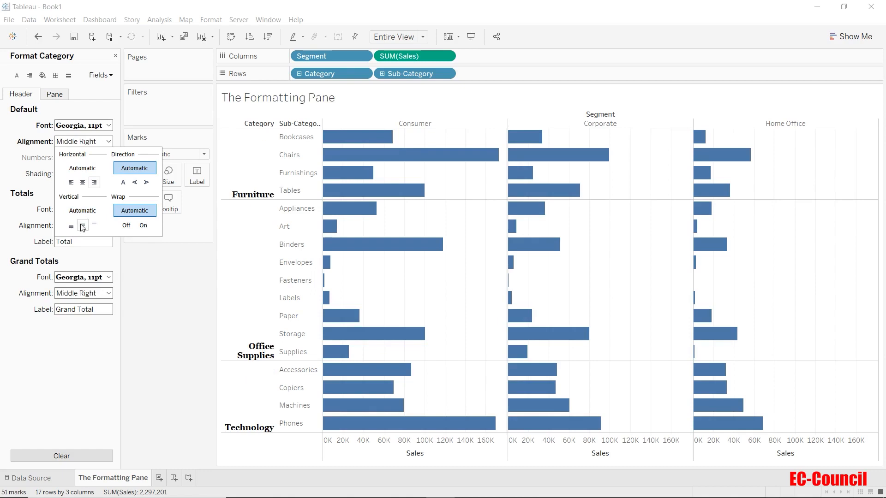
click(82, 226)
click(95, 225)
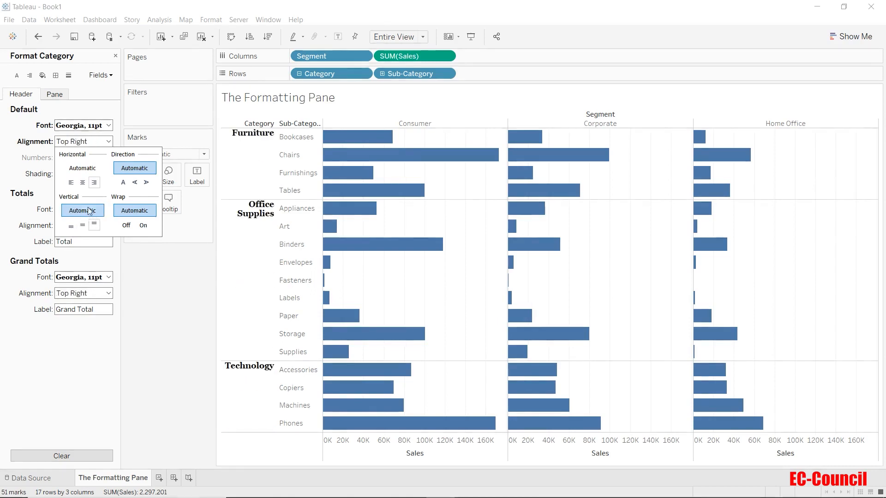
click(135, 183)
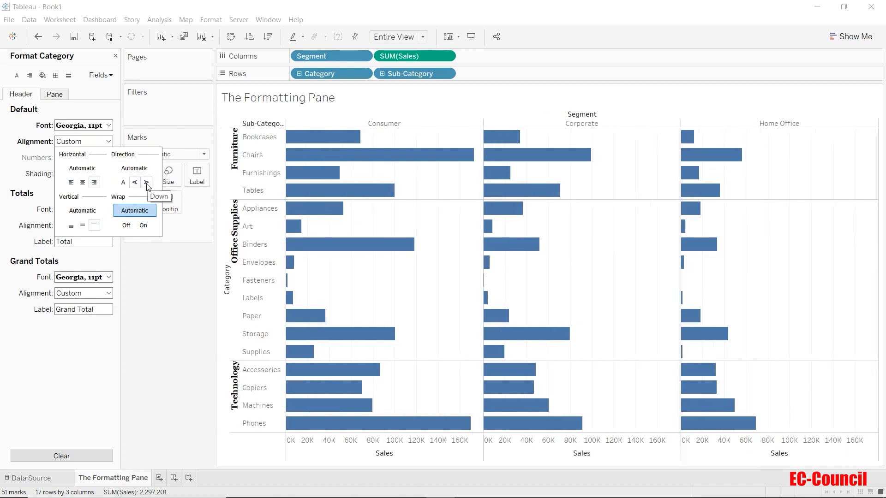
Step: Try the Down text direction and the wrap options for the Category headers, and return wrapping to Automatic
click(147, 183)
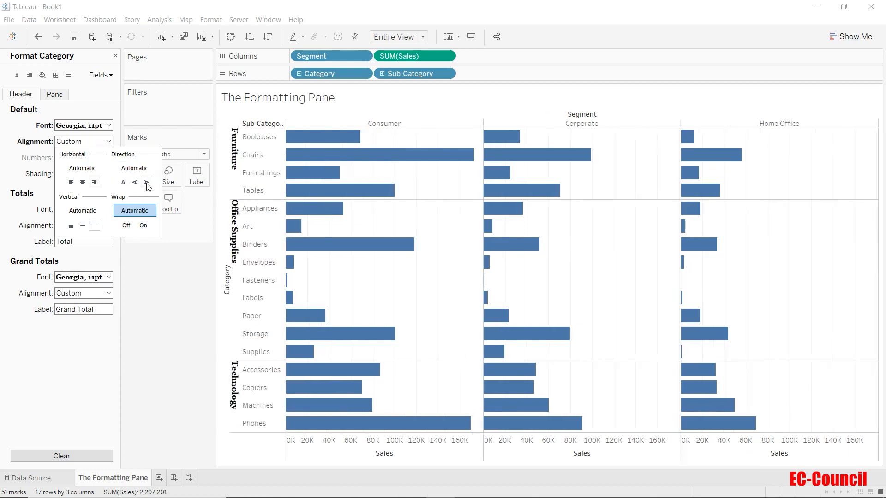
click(127, 225)
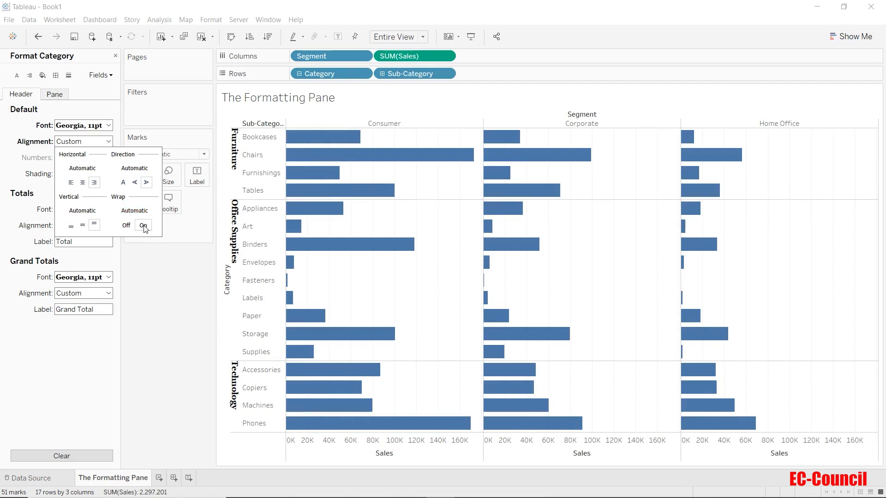
click(149, 211)
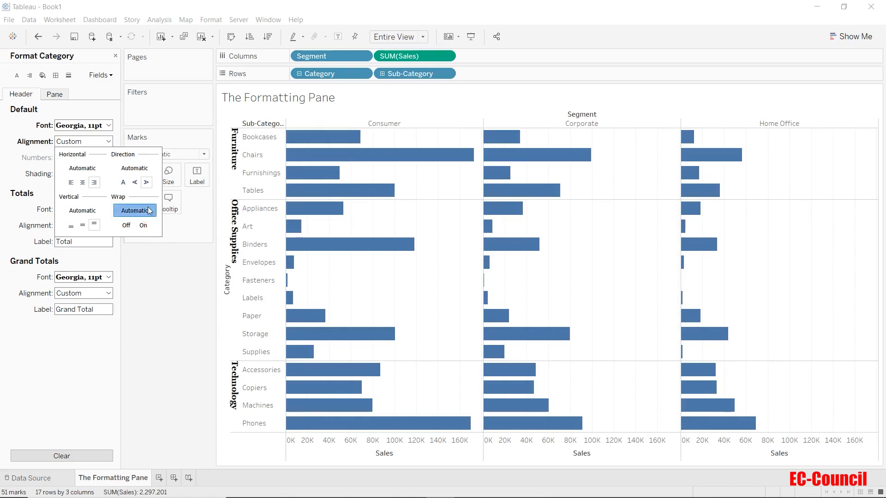
Step: Reset the Category headers' text direction, horizontal alignment and vertical alignment to Automatic
click(134, 169)
click(90, 169)
click(83, 210)
click(3, 167)
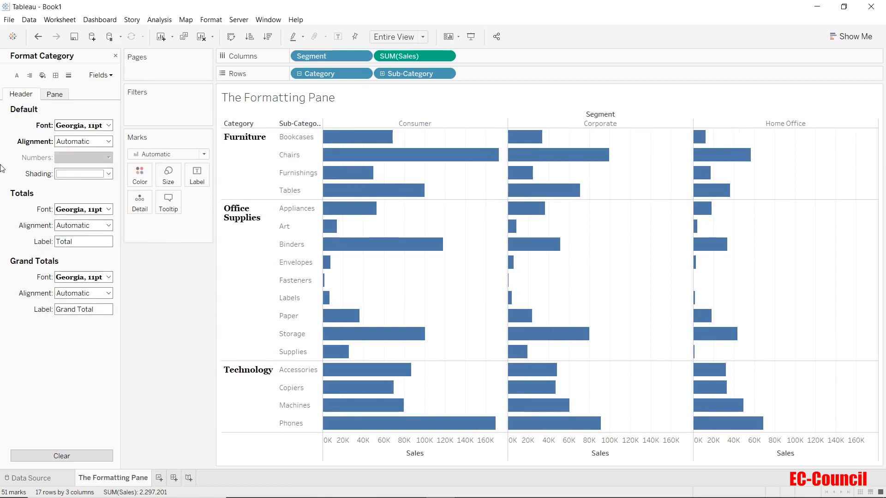
Step: Try light shading colors behind the Category headers and return the shading to white
click(88, 176)
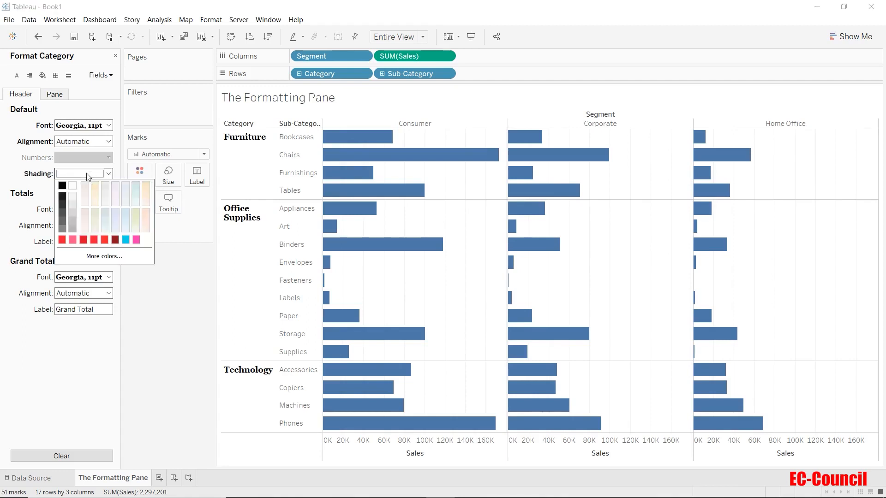
click(73, 218)
click(95, 214)
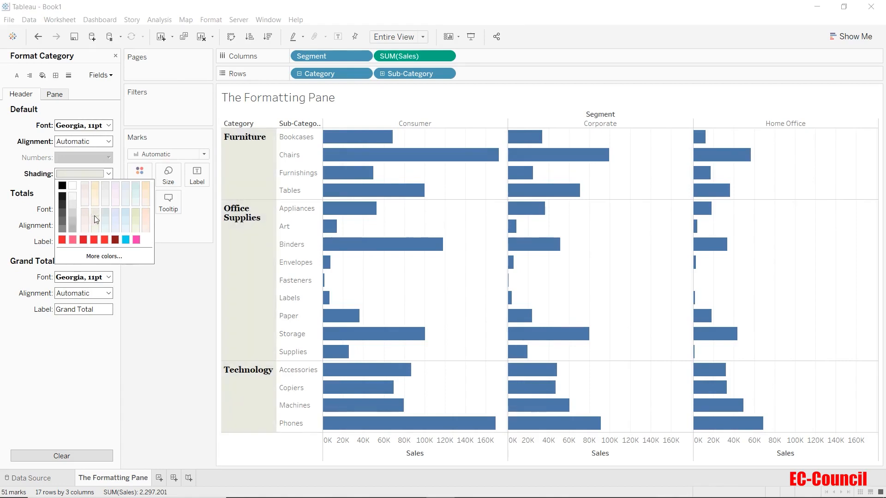
click(73, 186)
click(13, 173)
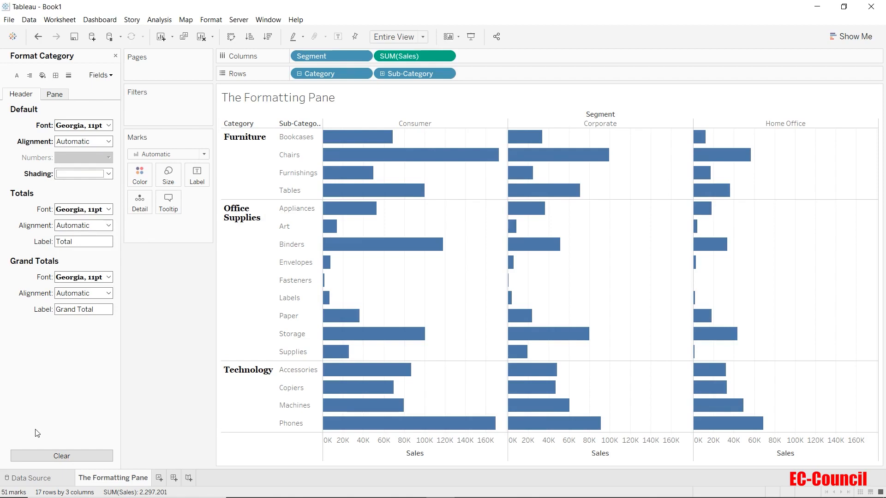
Step: Clear all formatting from the Category field and show mark labels on the bars
click(39, 456)
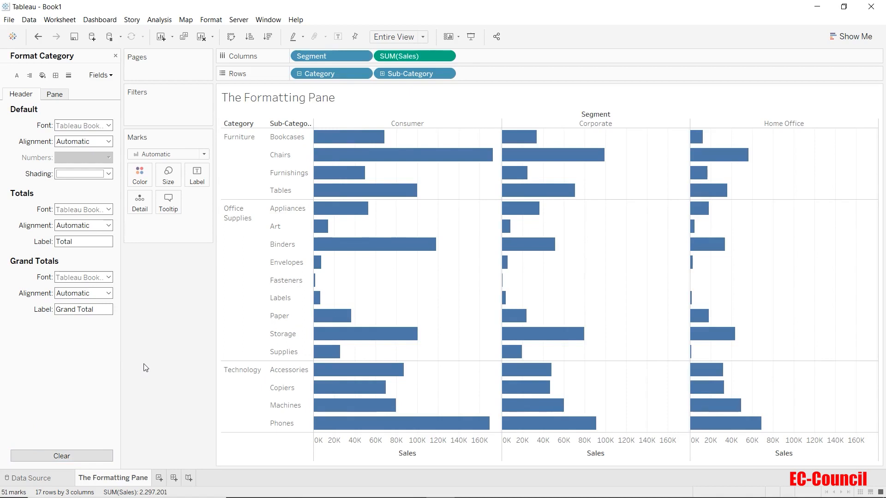
click(195, 183)
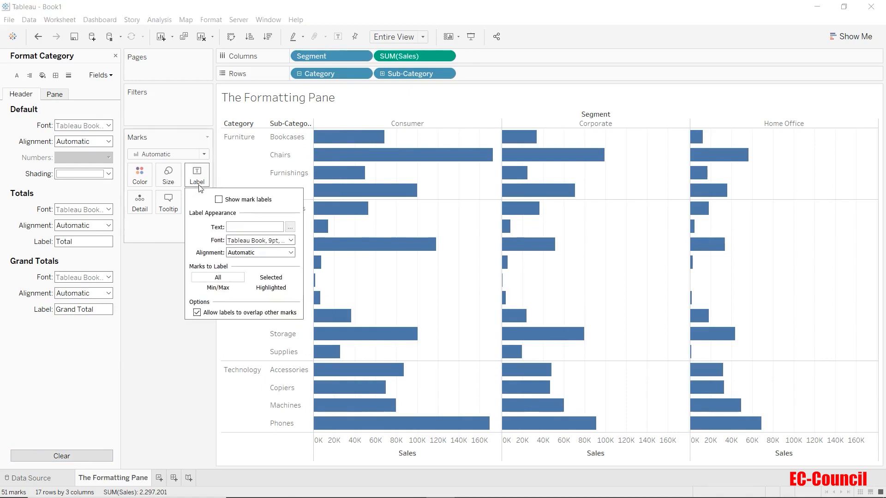
click(218, 200)
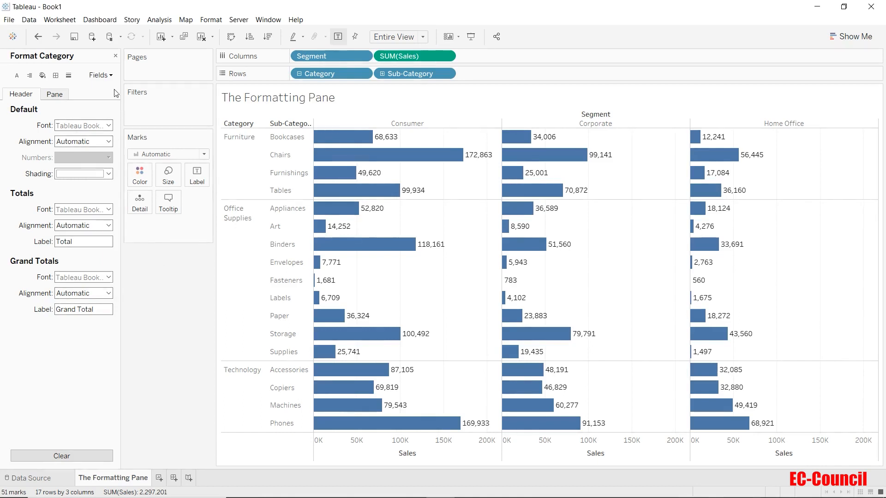
Step: Switch the formatting to the SUM(Sales) field and review its Pane and Axis settings
click(113, 75)
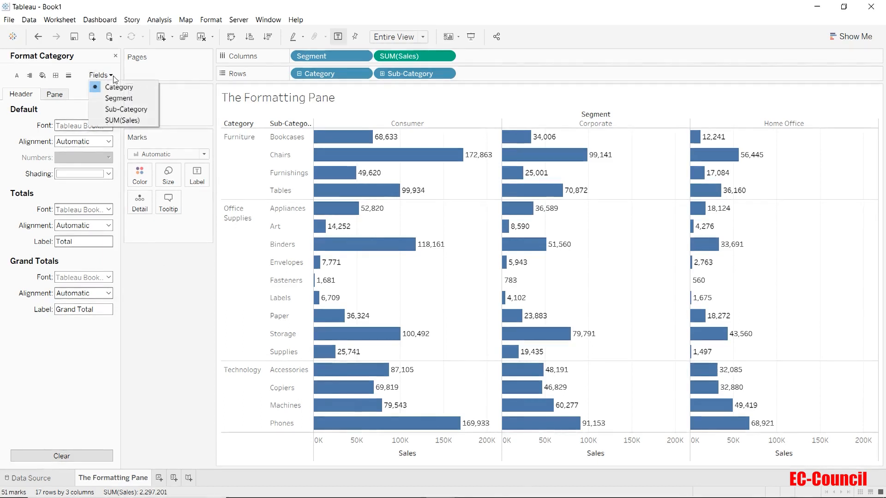
click(118, 116)
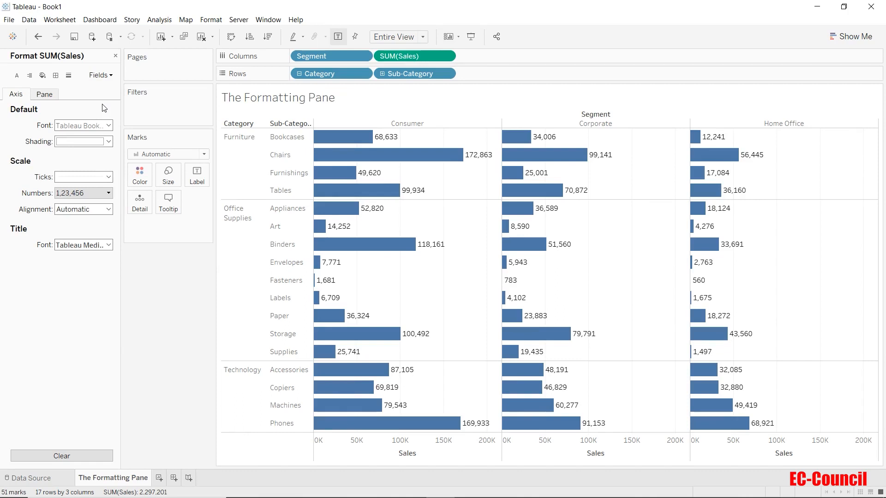
click(40, 99)
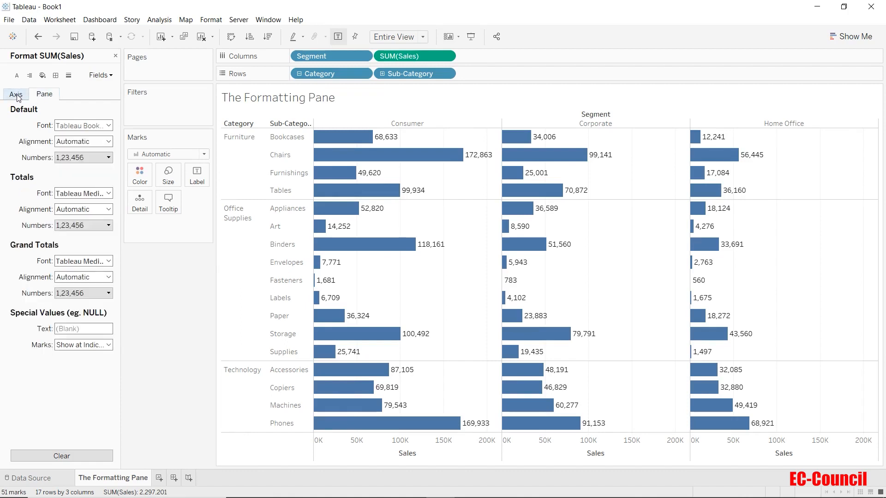
click(19, 98)
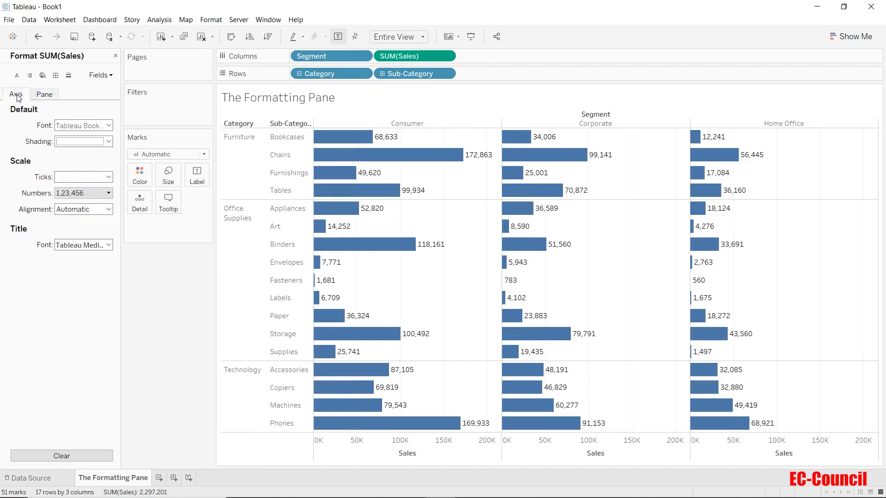
Step: Make the default axis font of SUM(Sales) bold, italic and gray
click(78, 125)
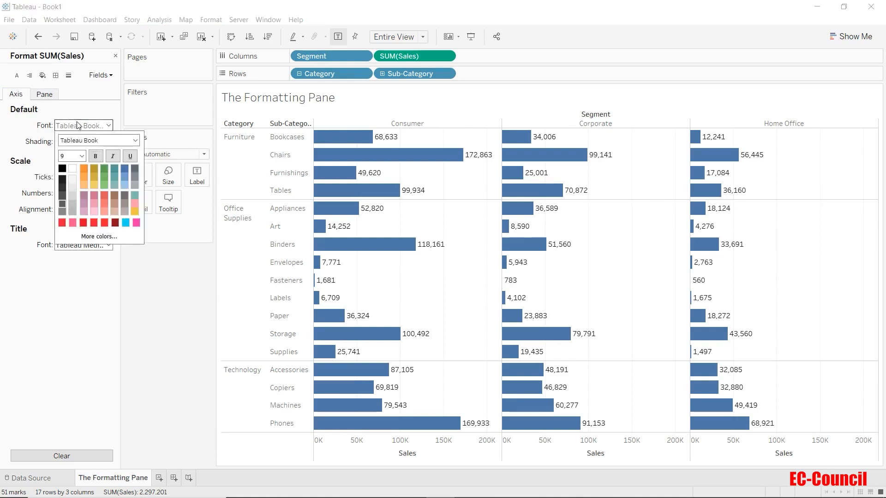
click(95, 156)
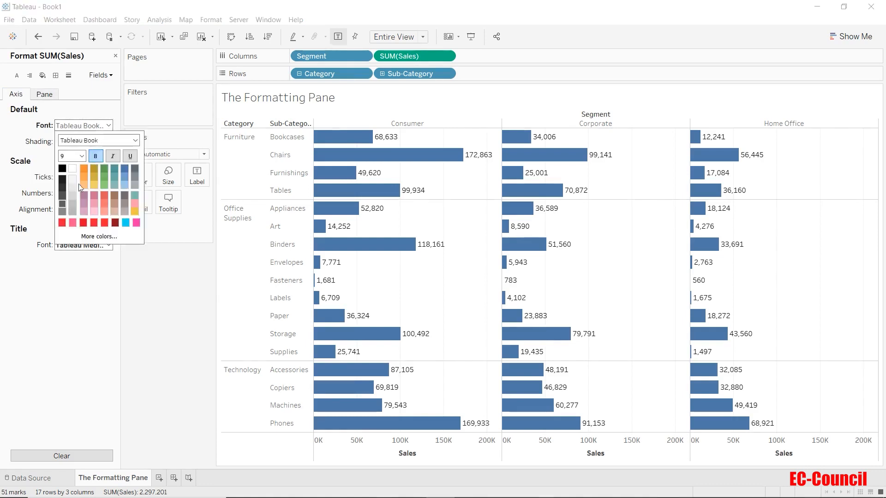
click(63, 213)
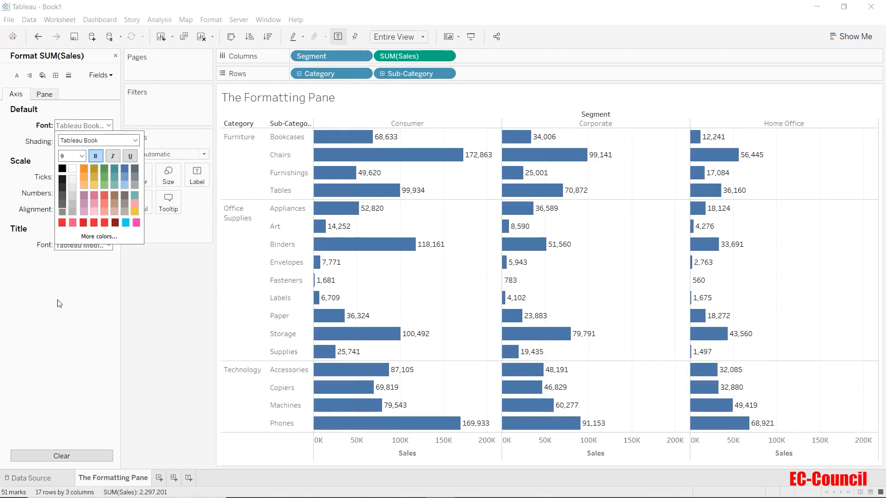
click(115, 157)
click(83, 304)
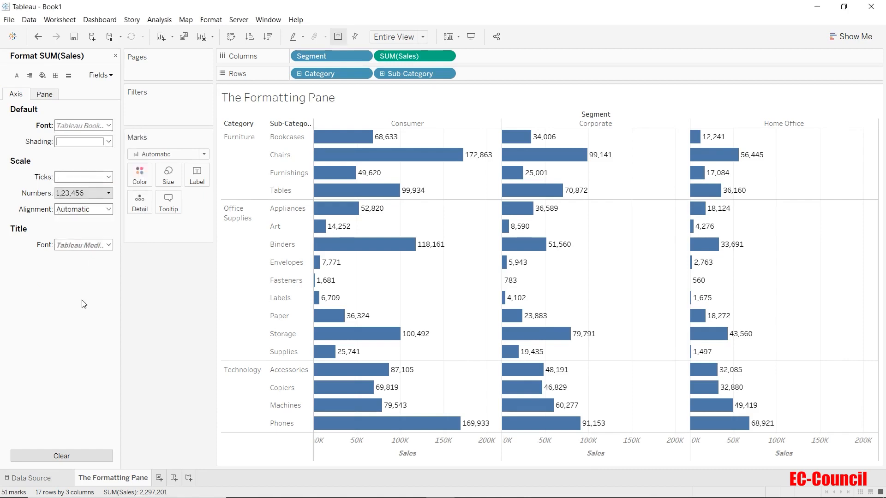
Step: Try light and bright pink shading behind the Sales axis, and return the shading to white
click(96, 145)
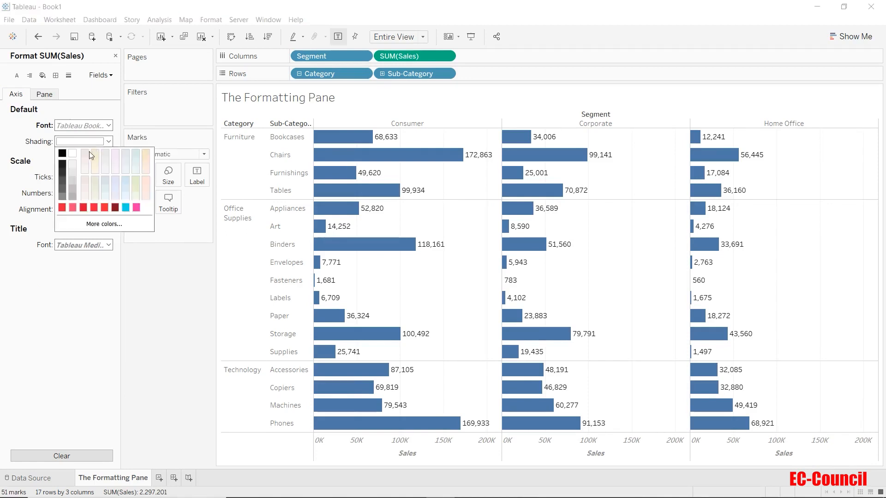
click(86, 157)
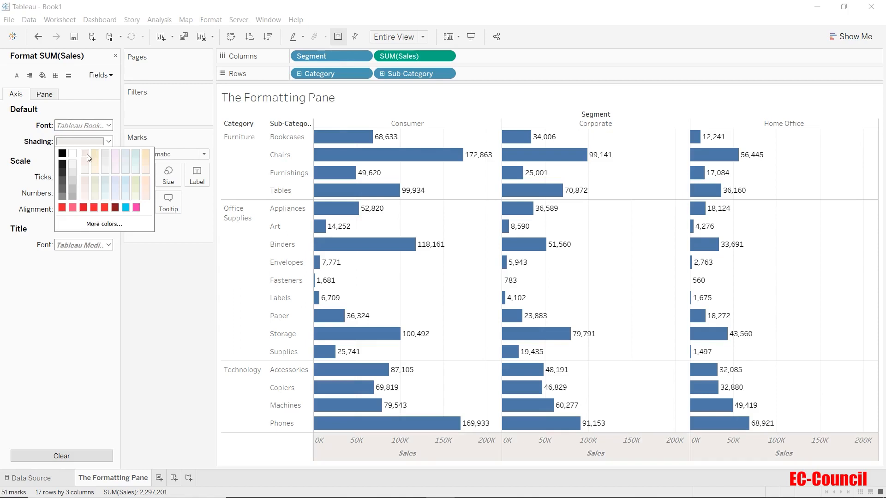
click(108, 185)
click(136, 207)
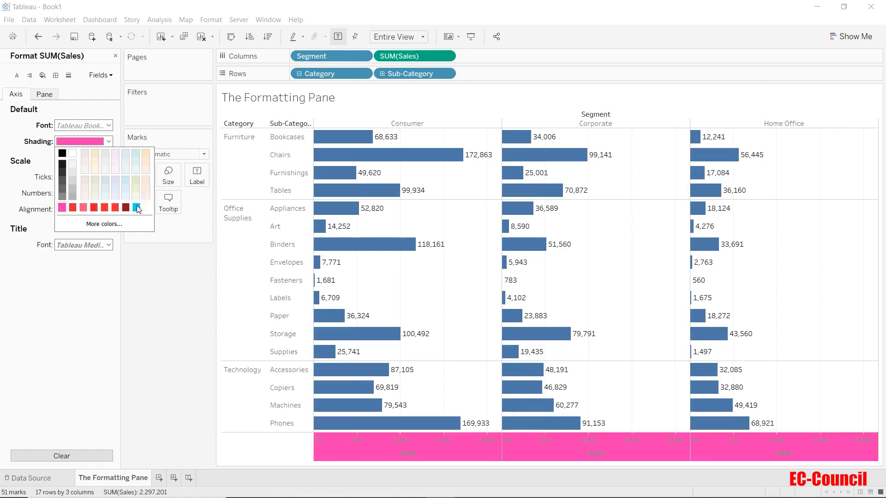
click(76, 154)
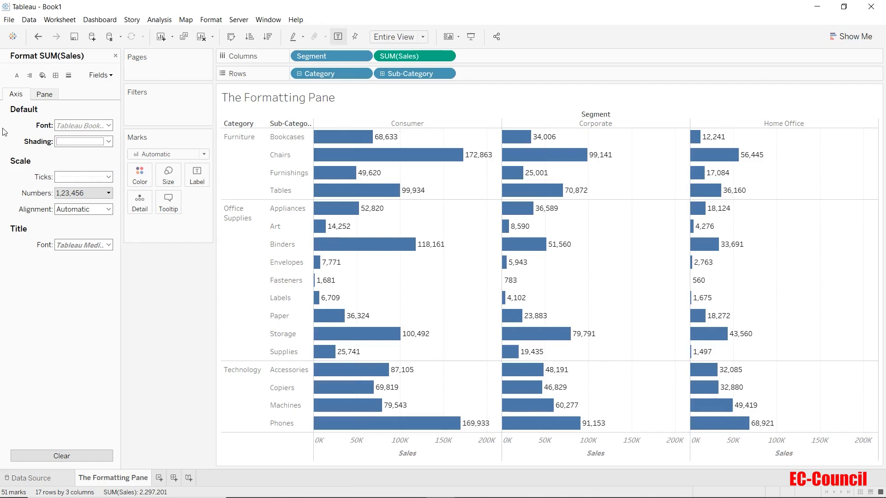
Step: Format the Sales axis scale numbers as Number (Custom) with 2 decimal places and display units of Millions (M)
click(84, 193)
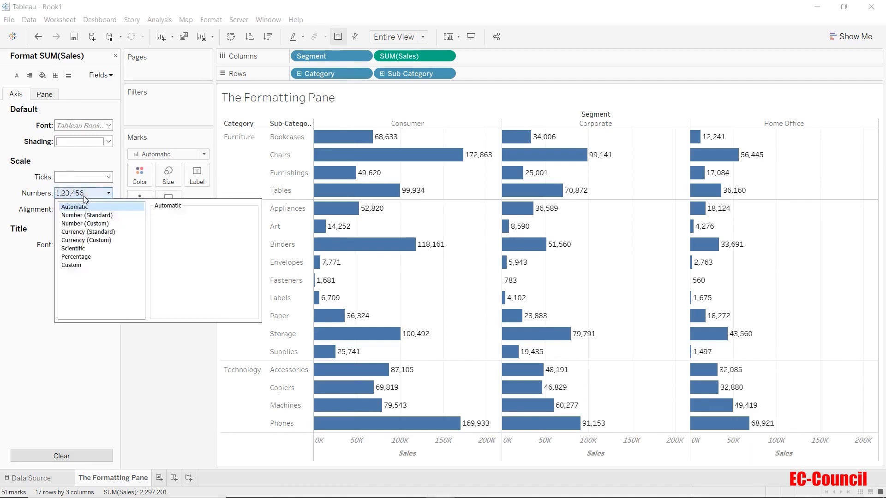
click(91, 225)
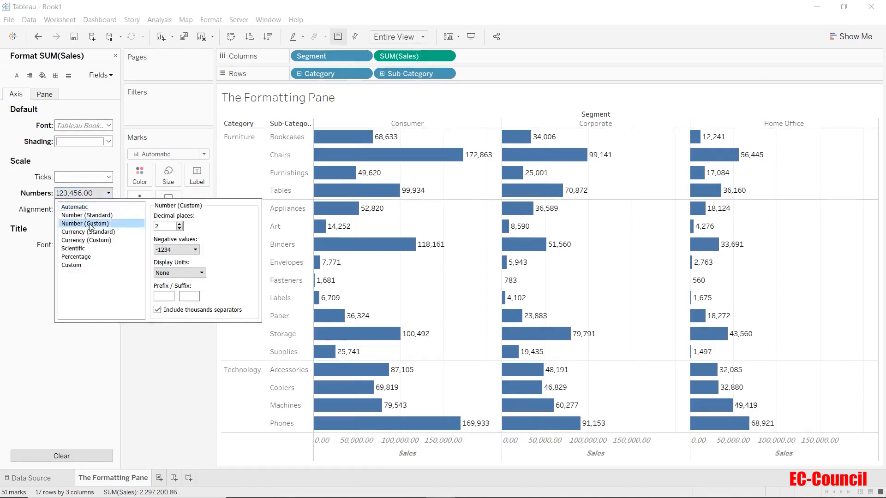
click(163, 273)
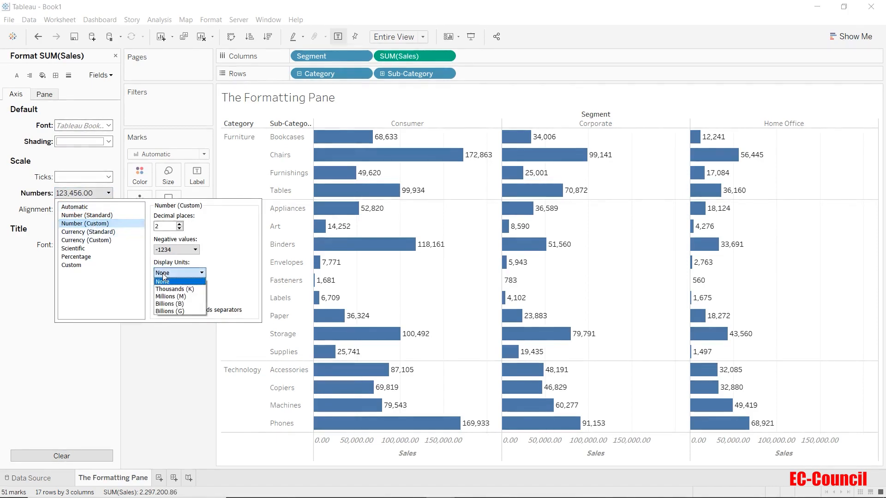
click(173, 297)
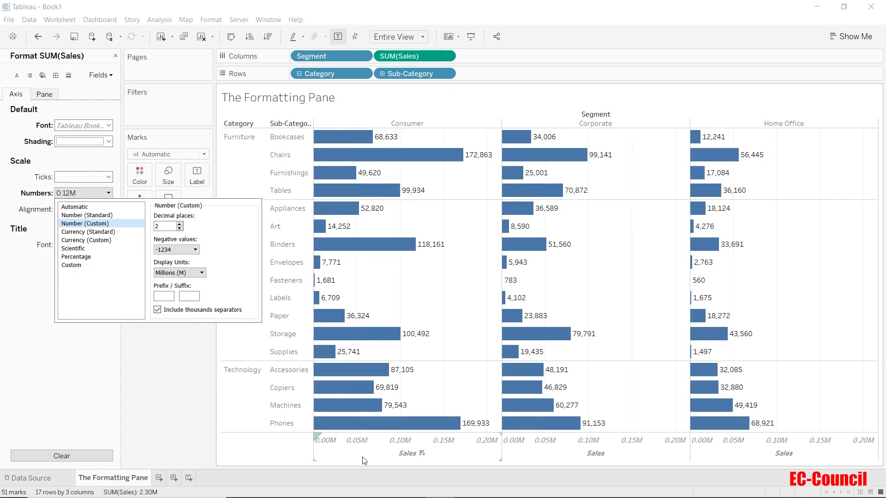
click(202, 274)
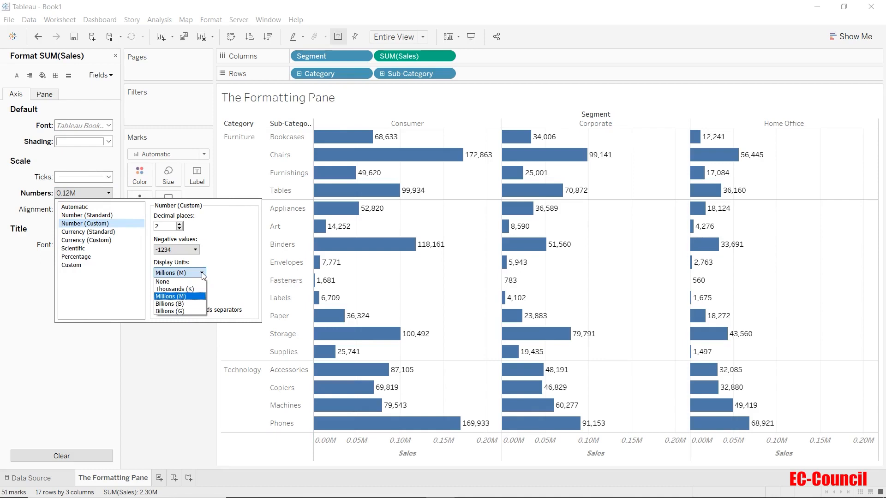
click(233, 257)
click(192, 349)
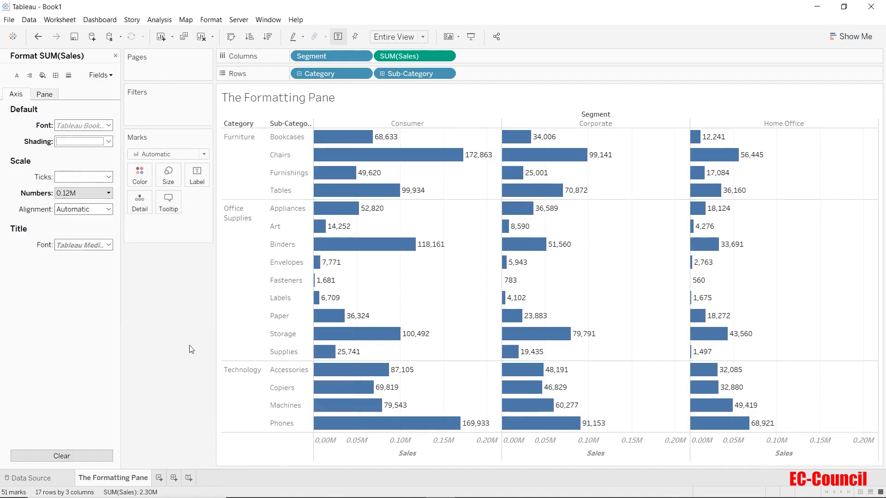
click(108, 209)
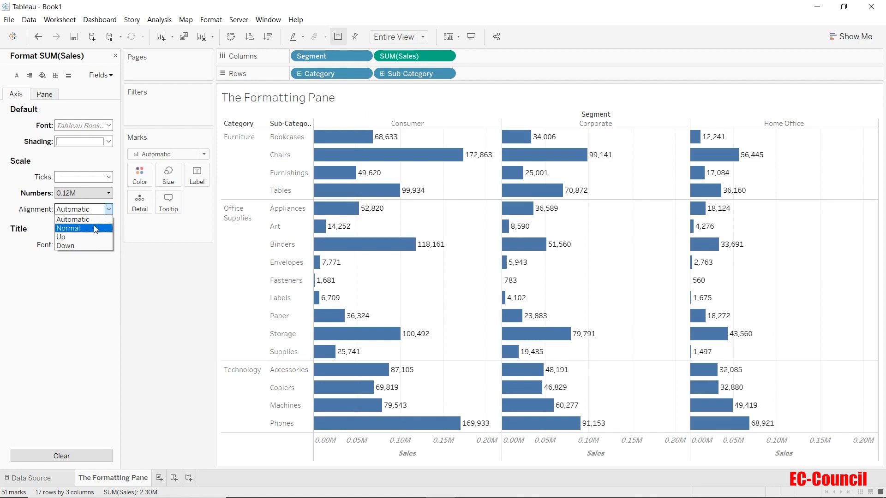
click(136, 275)
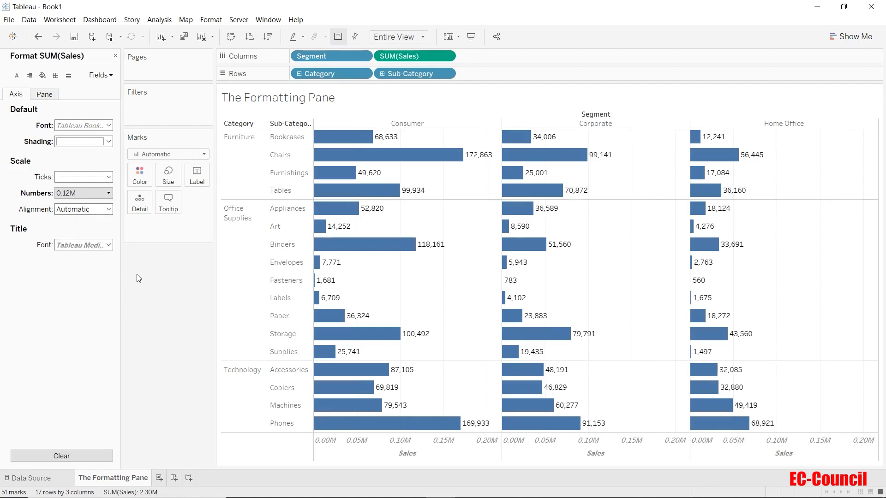
click(110, 245)
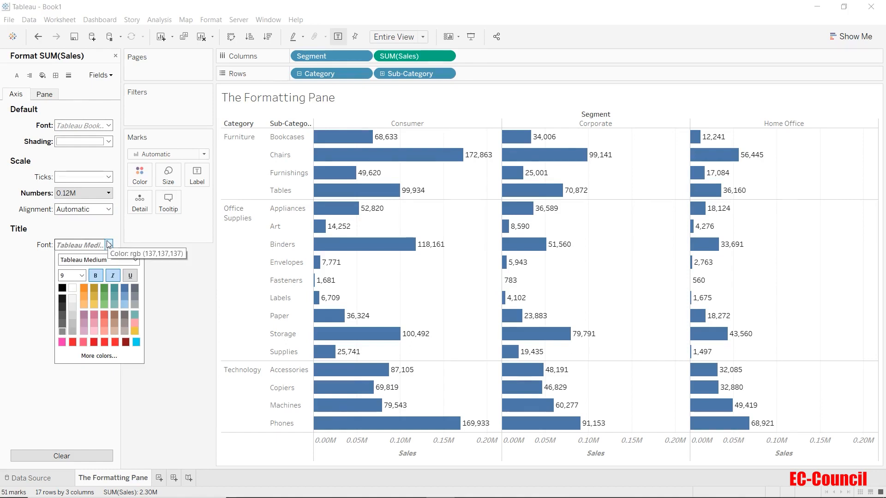
click(109, 231)
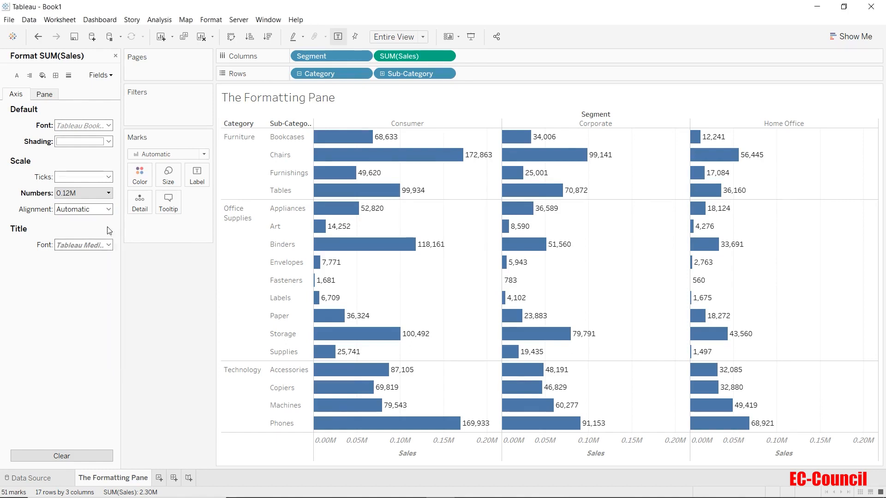
Step: Set the default pane font of SUM(Sales) to Tableau Light
click(54, 97)
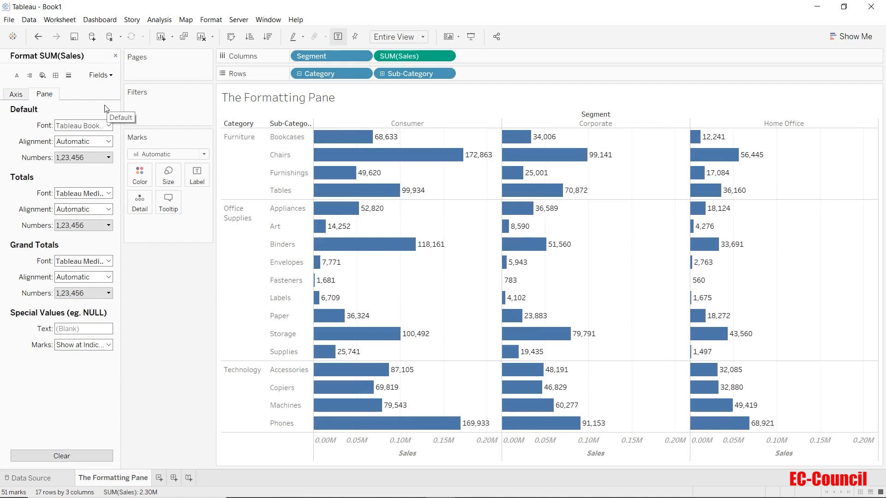
click(108, 126)
click(135, 140)
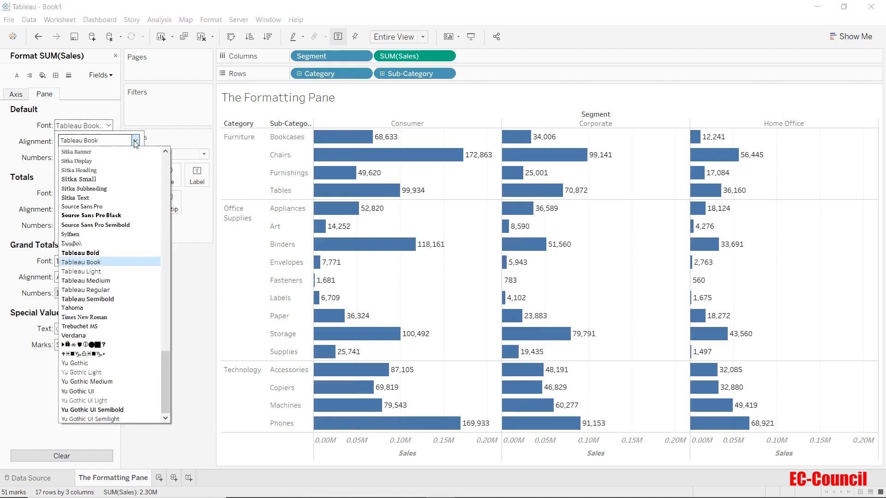
click(118, 272)
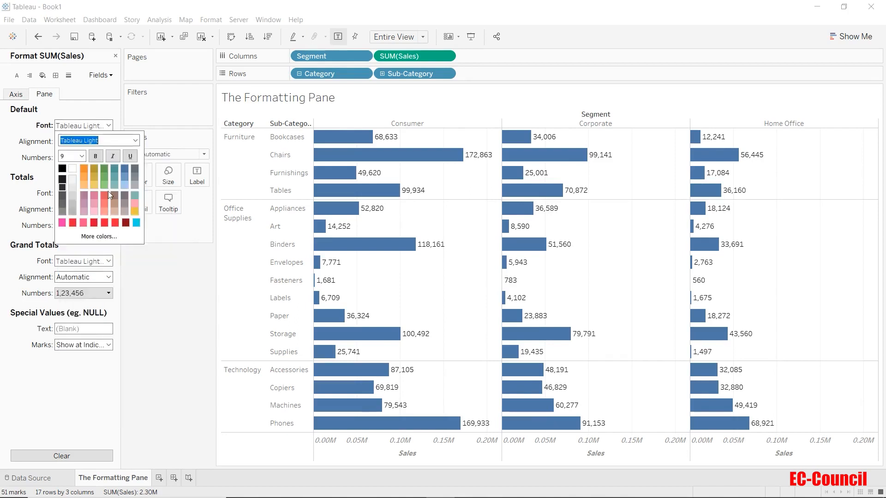
Step: Set the default pane font of SUM(Sales) to size 14 in teal
click(84, 157)
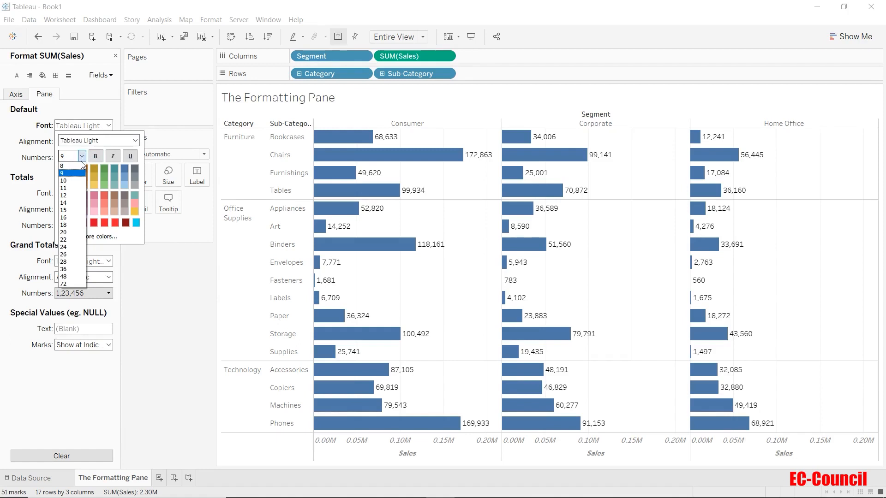
click(77, 202)
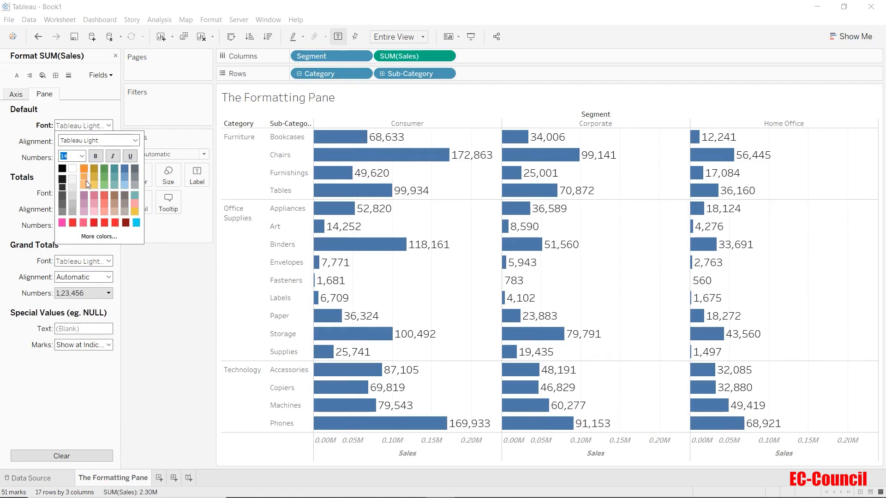
click(111, 170)
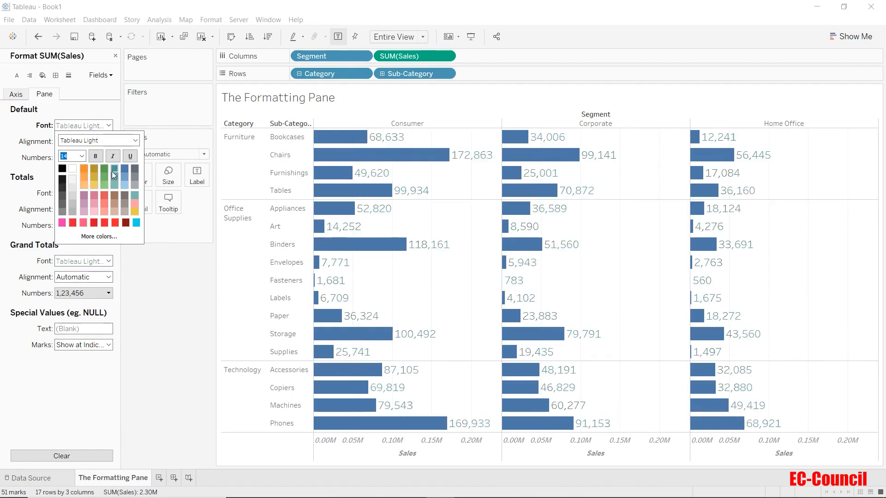
click(117, 109)
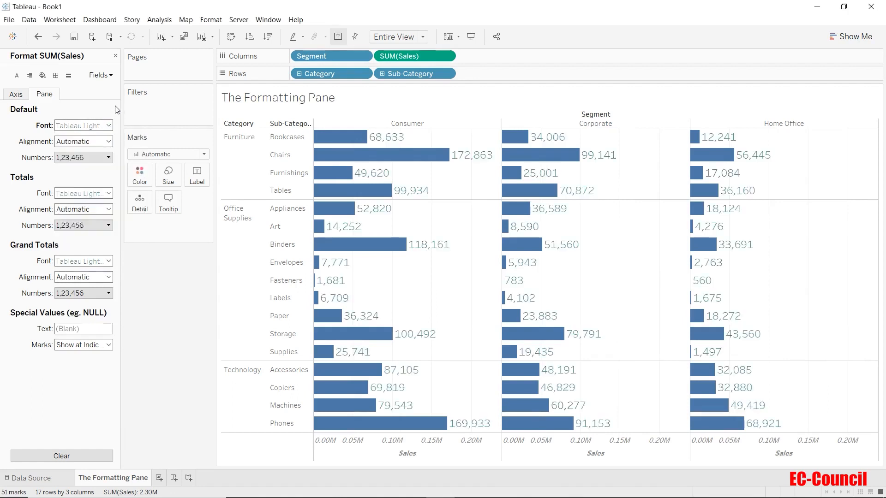
Step: Try the horizontal and vertical alignment options for the default pane labels of SUM(Sales), ending on Top Right
click(110, 141)
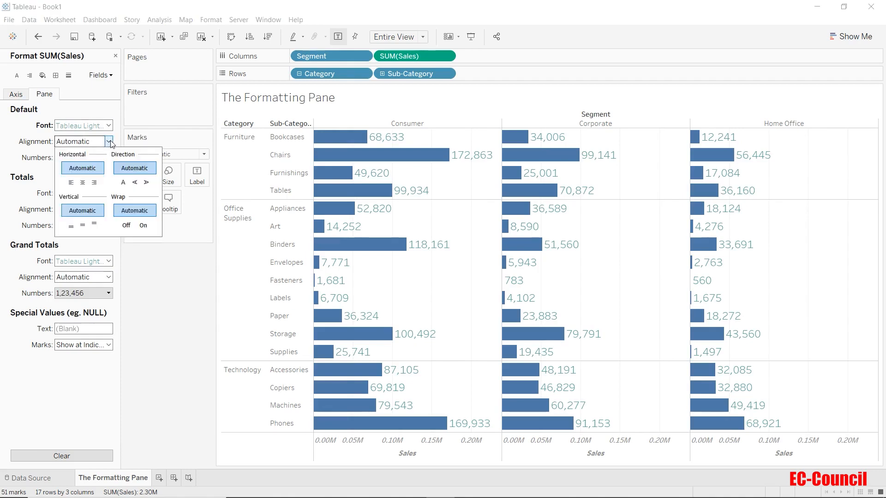
click(71, 182)
click(83, 184)
click(94, 183)
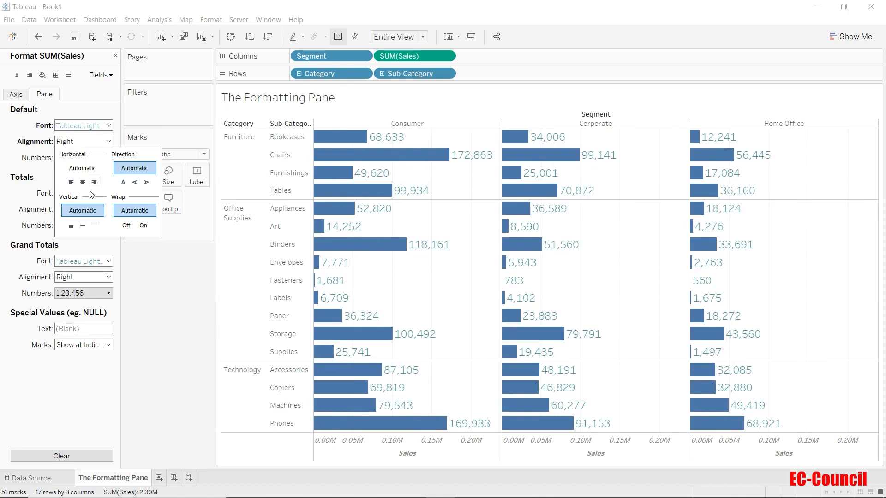
click(74, 230)
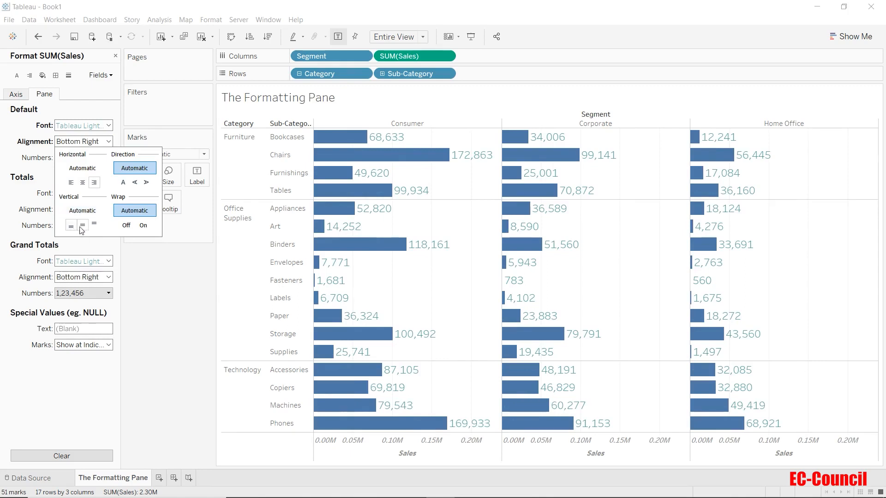
click(82, 225)
click(95, 225)
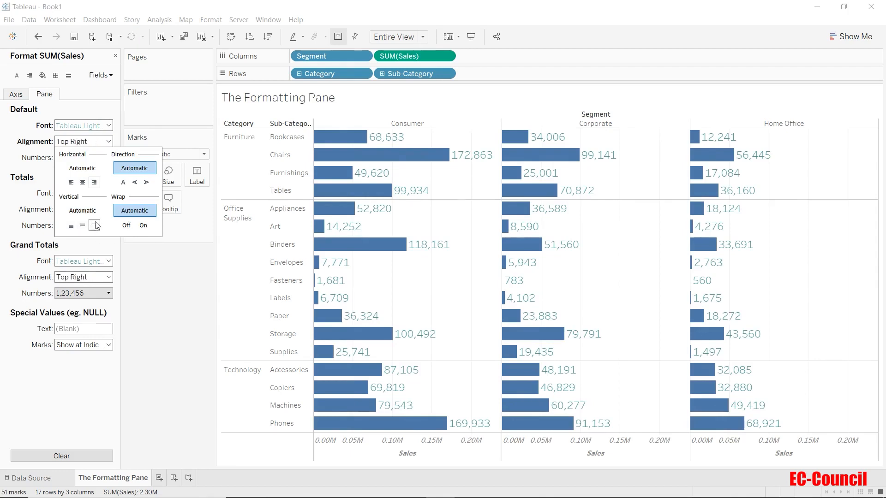
Step: Try the text direction options on the Sales pane labels, ending on downward rotation, and turn wrapping on
click(121, 184)
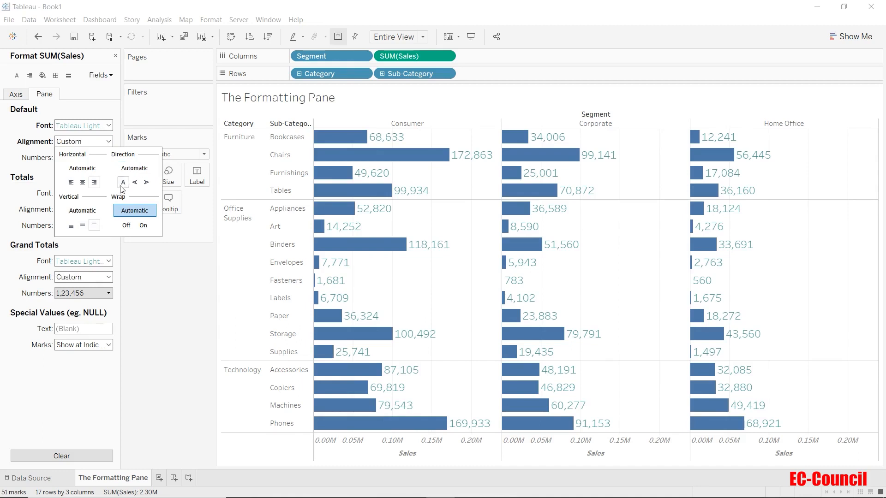
click(135, 182)
click(147, 184)
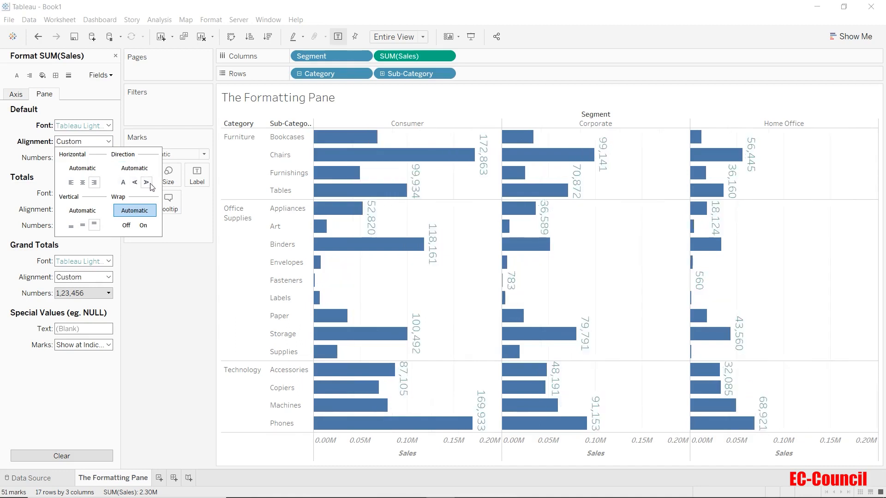
click(143, 226)
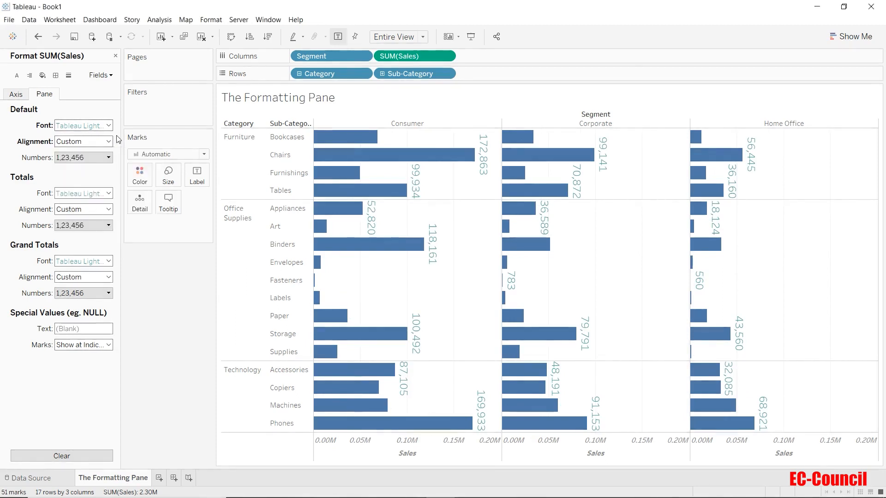
Step: Try Number (Custom) with 2 decimals in Millions (M) for the default pane numbers, and clear all SUM(Sales) pane formatting
click(108, 159)
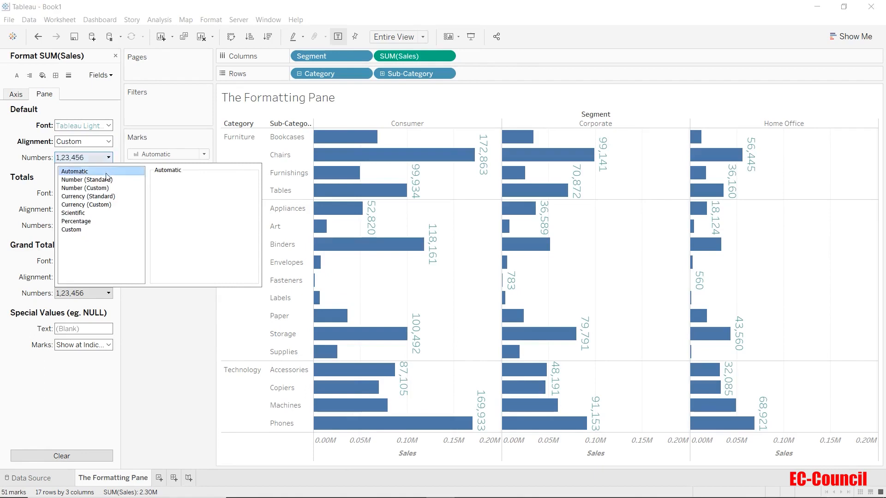
click(85, 188)
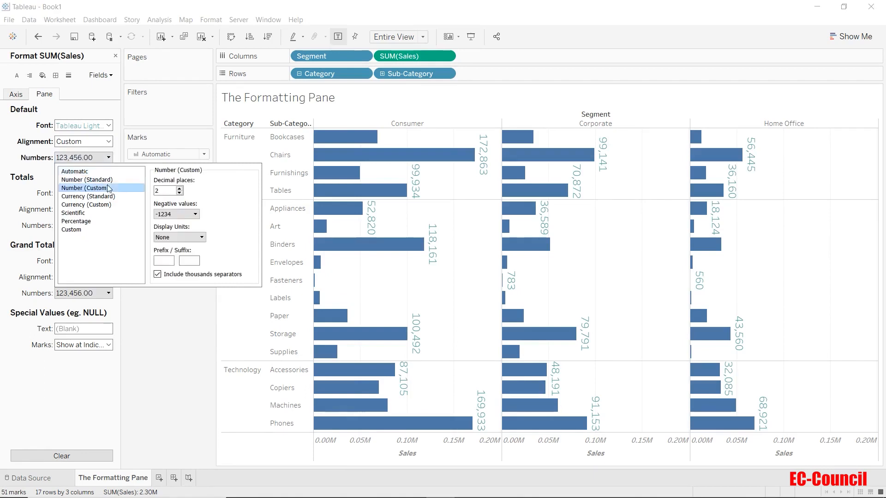
click(182, 238)
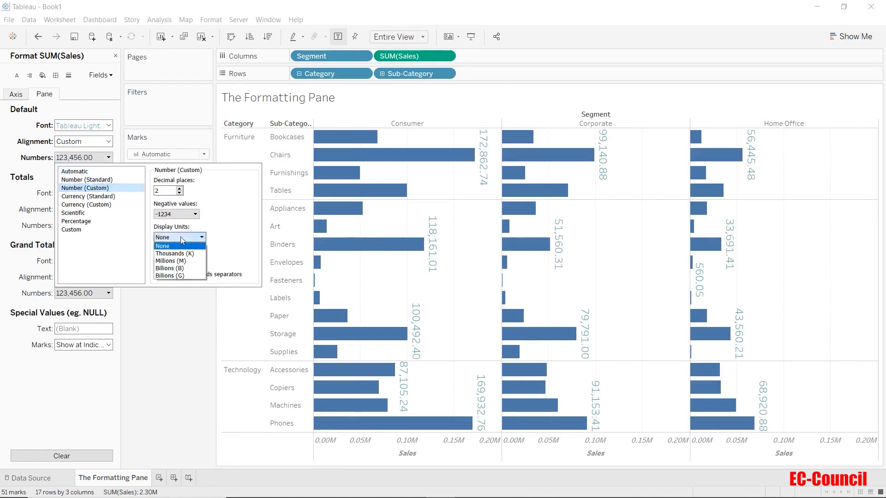
click(188, 259)
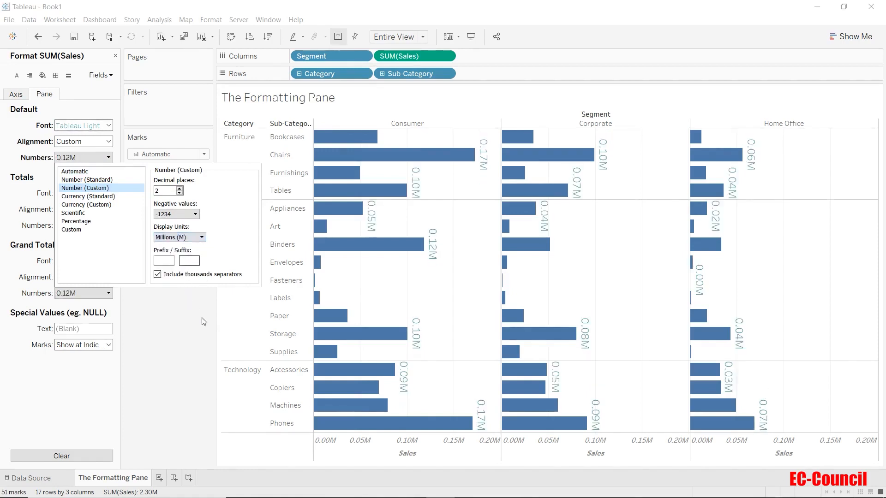
click(197, 344)
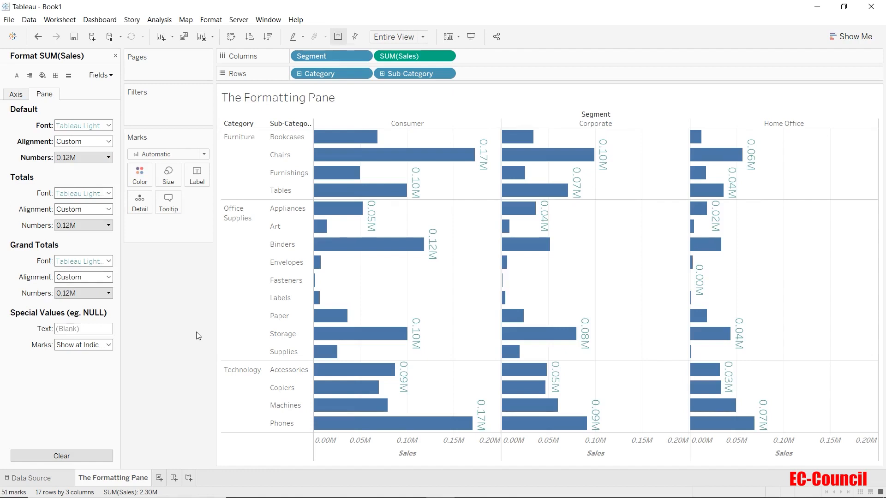
click(93, 455)
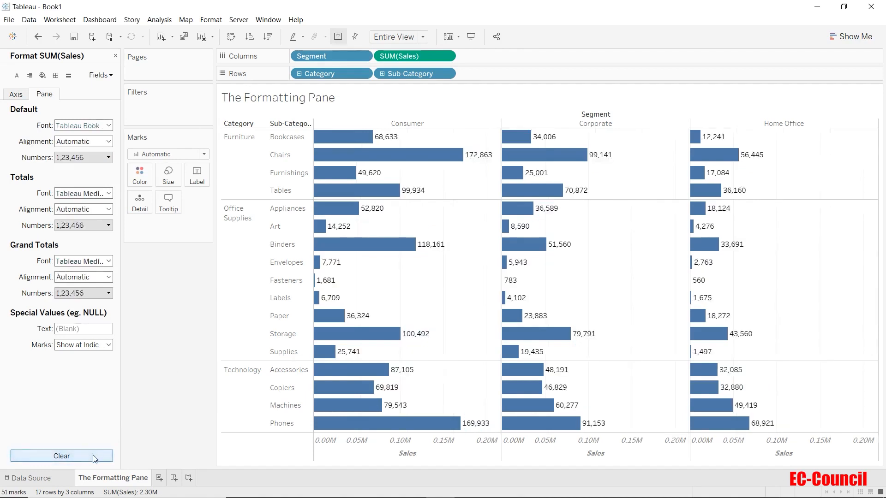
Step: Review the sheet, row and column shading options, and shade the whole worksheet light gray
click(43, 76)
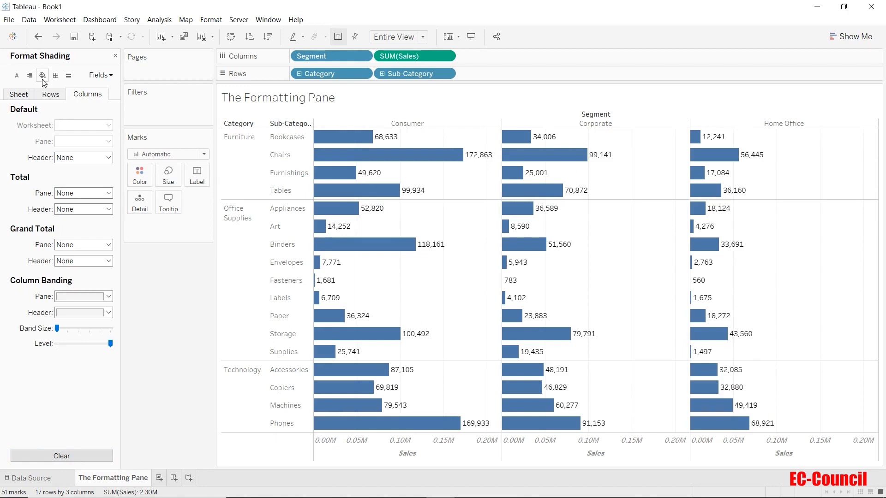
click(19, 94)
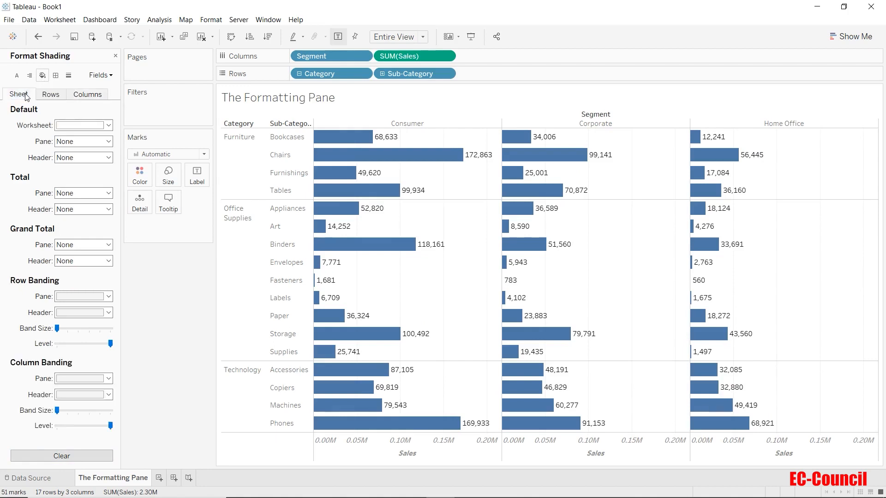
click(50, 95)
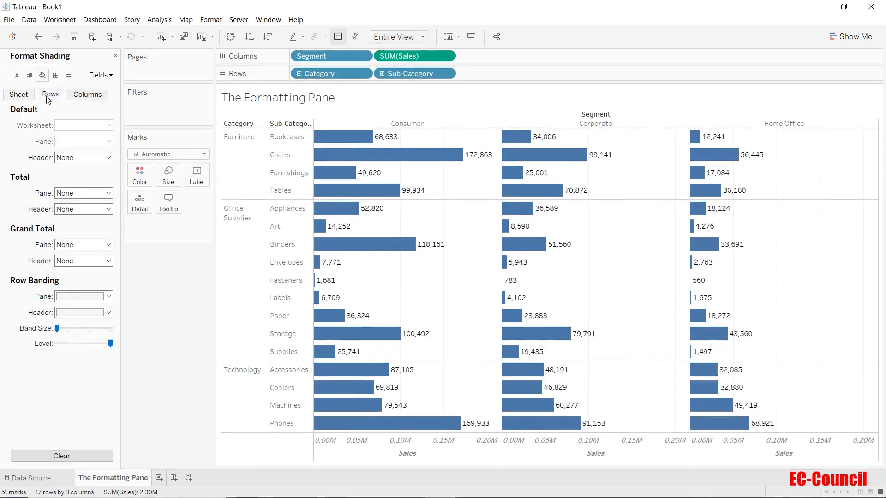
click(79, 97)
click(19, 96)
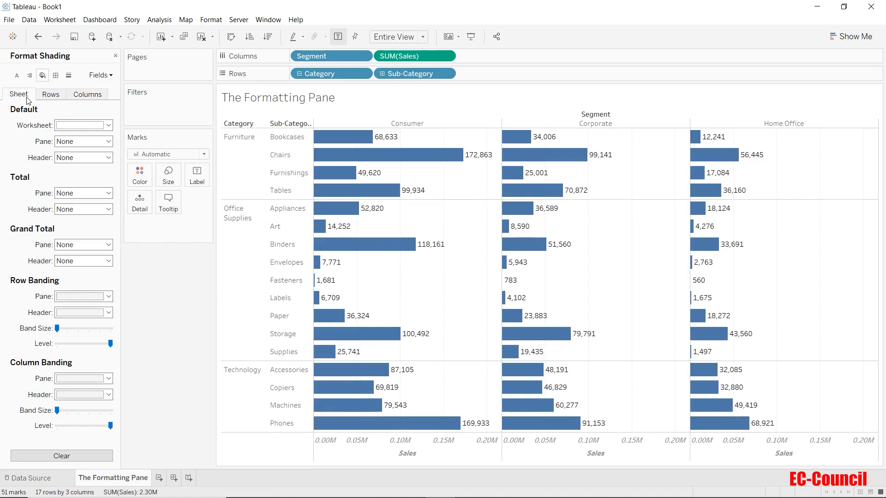
click(95, 126)
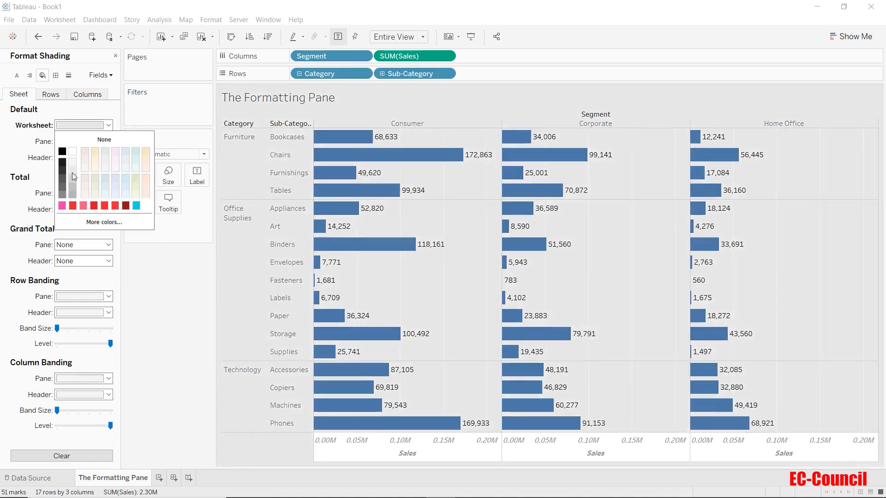
click(7, 144)
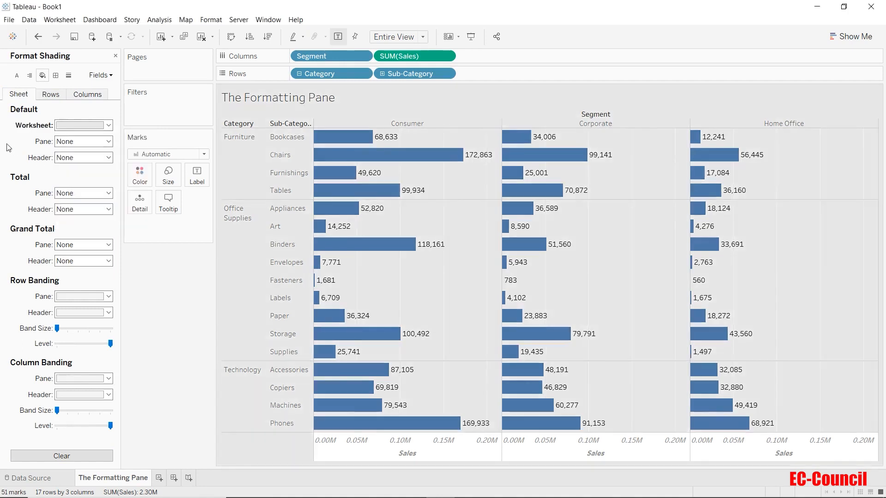
Step: Apply row banding in pale yellow-green for the pane and pale pink for the header
click(67, 301)
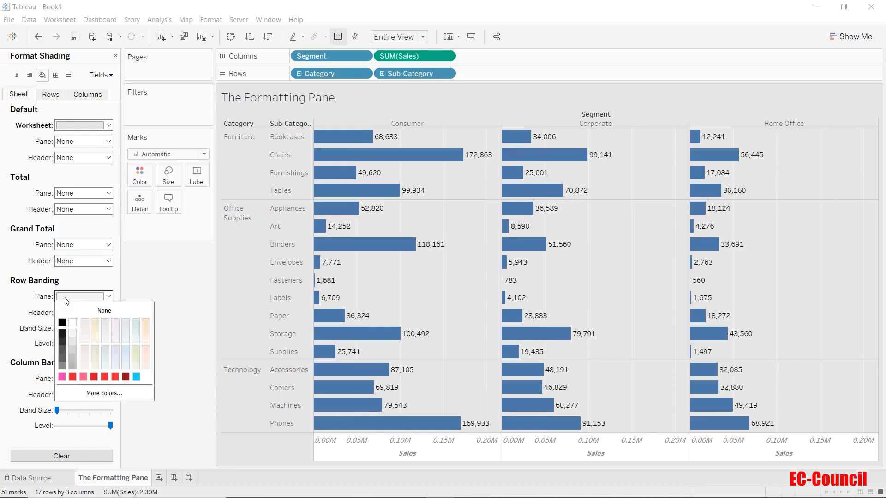
click(92, 340)
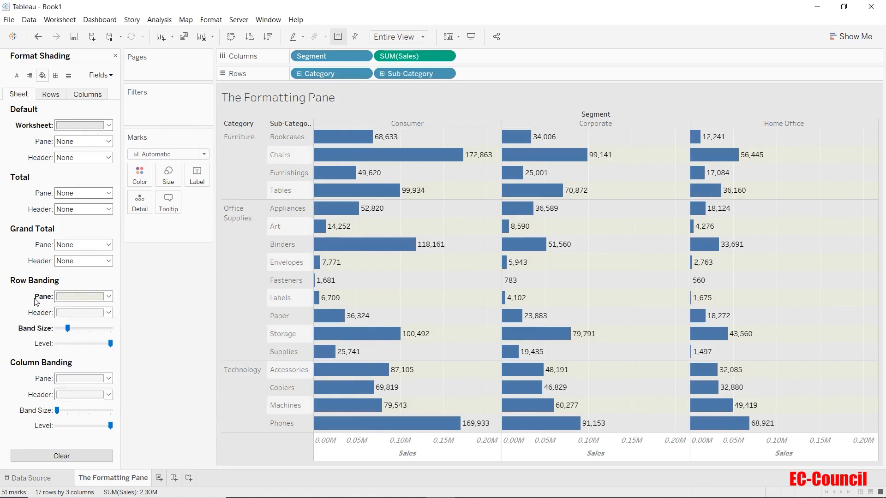
click(71, 314)
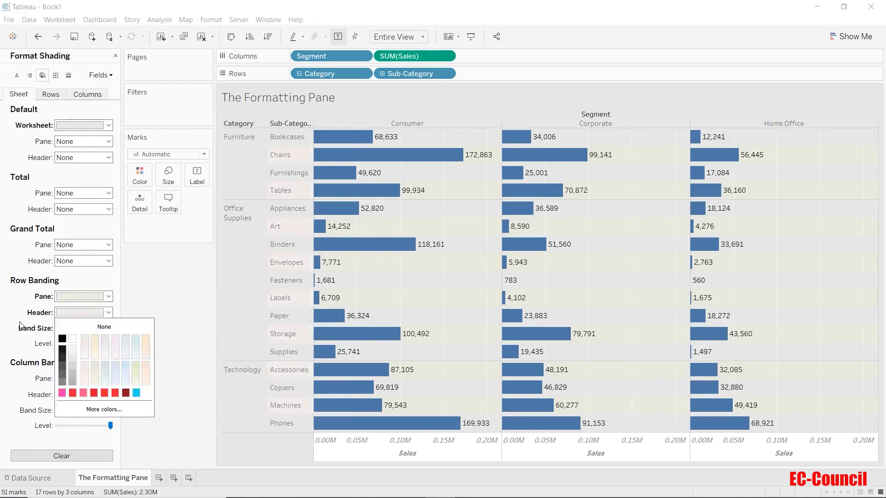
click(84, 366)
Step: Apply column banding in pale lavender to both the pane and the header
click(71, 379)
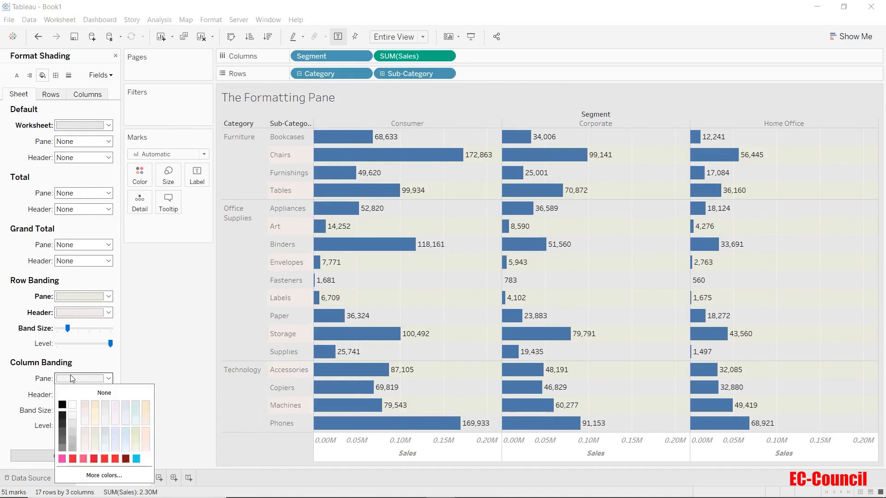
click(116, 434)
click(108, 394)
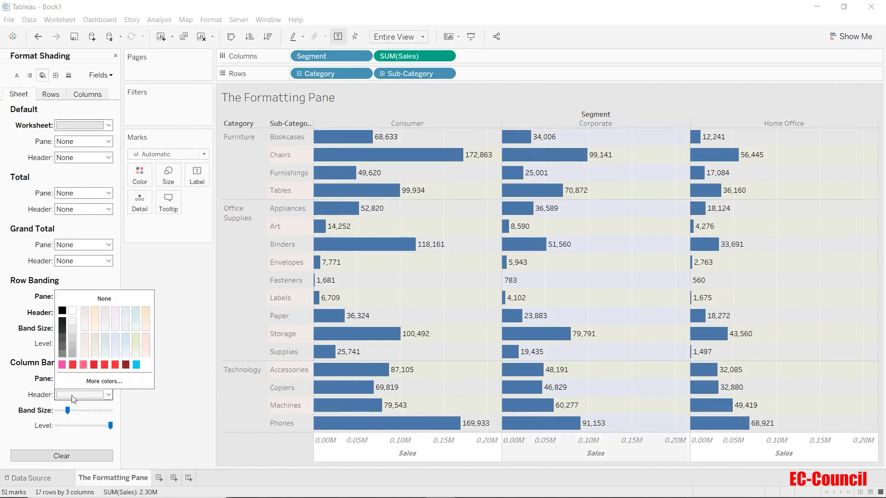
click(117, 337)
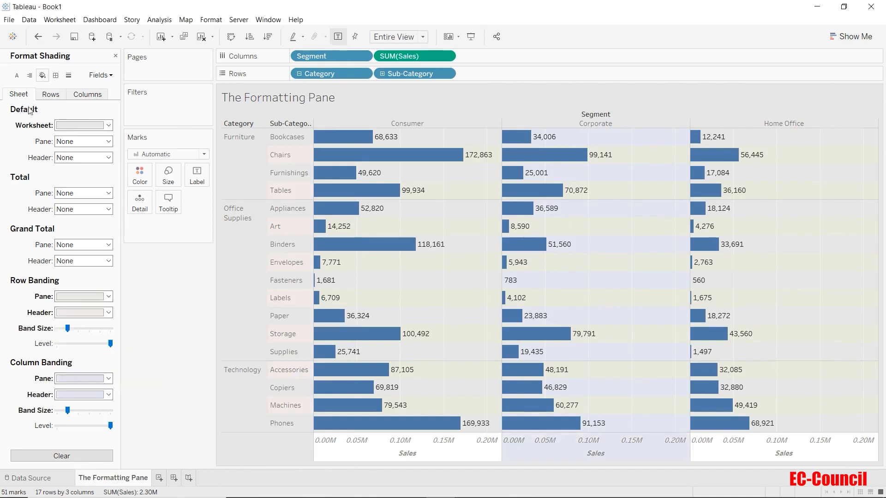
Step: Set the sheet's Grand Total pane and header borders to None
click(56, 75)
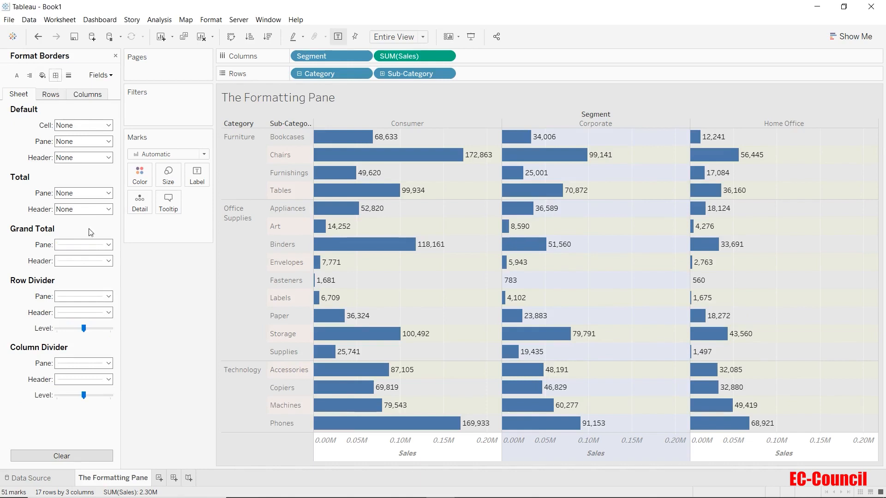
click(88, 244)
click(90, 257)
click(70, 261)
click(12, 260)
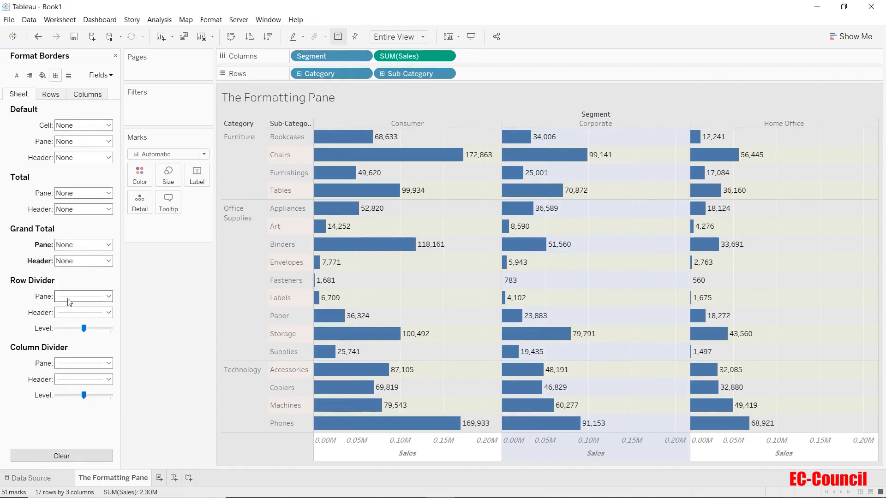
Step: Set the row divider and column divider borders to None, and review the border settings for rows and columns
click(65, 296)
click(91, 309)
click(28, 306)
click(78, 363)
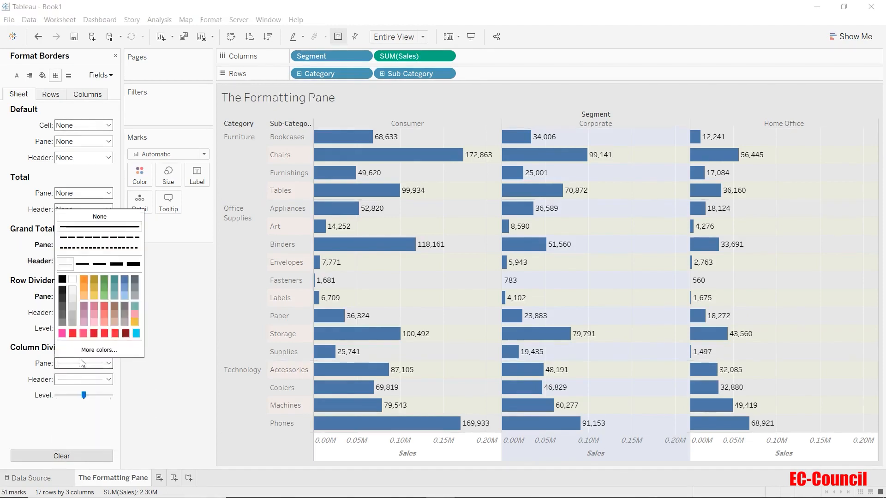
click(99, 216)
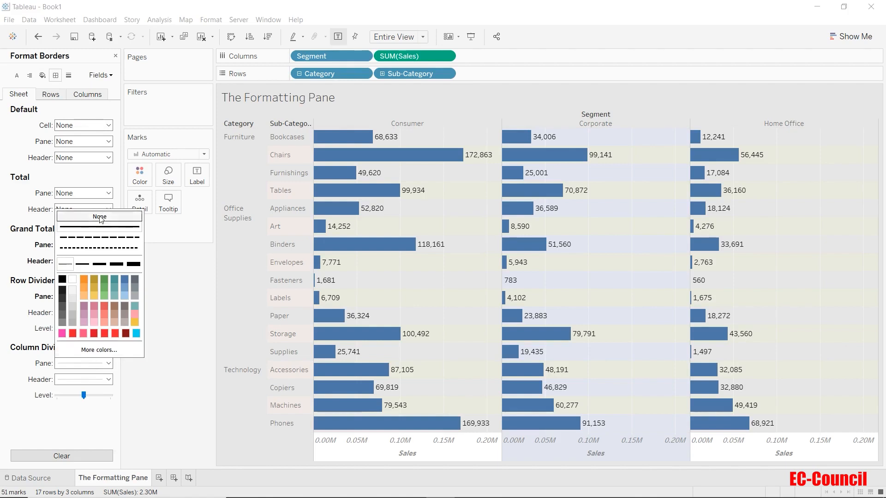
click(55, 95)
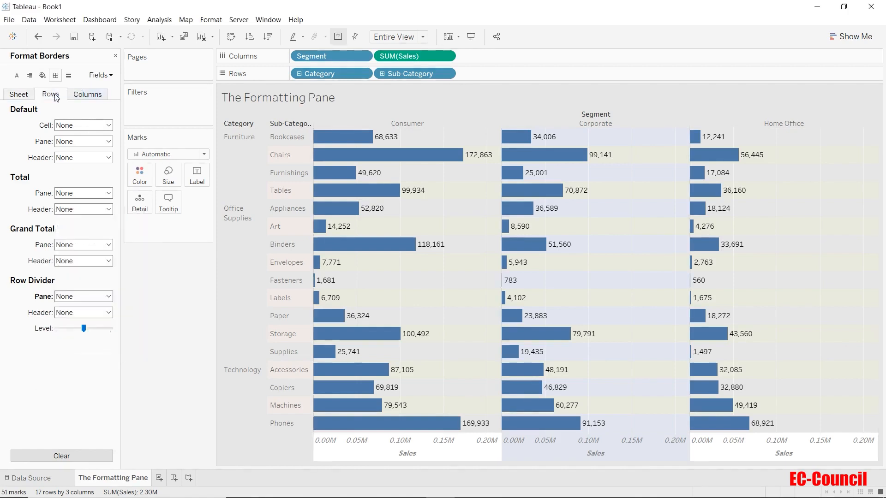
click(77, 95)
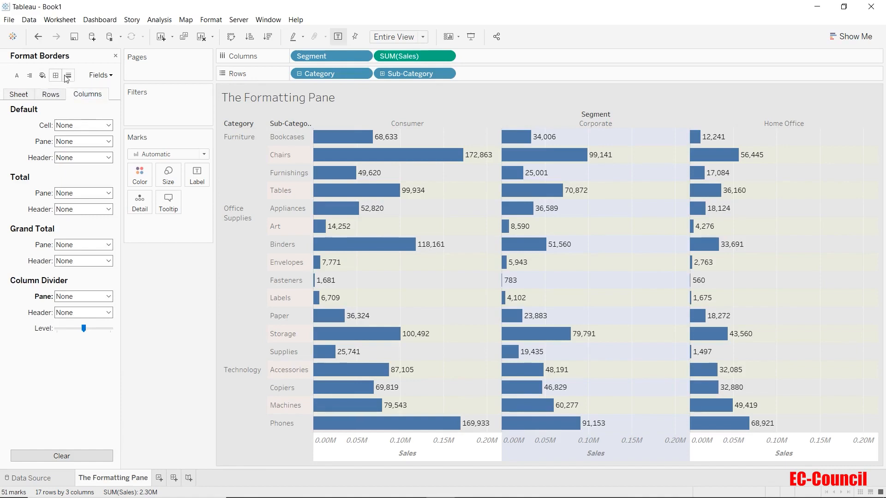
Step: Set the sheet's zero lines, trend lines and reference lines to None
click(67, 76)
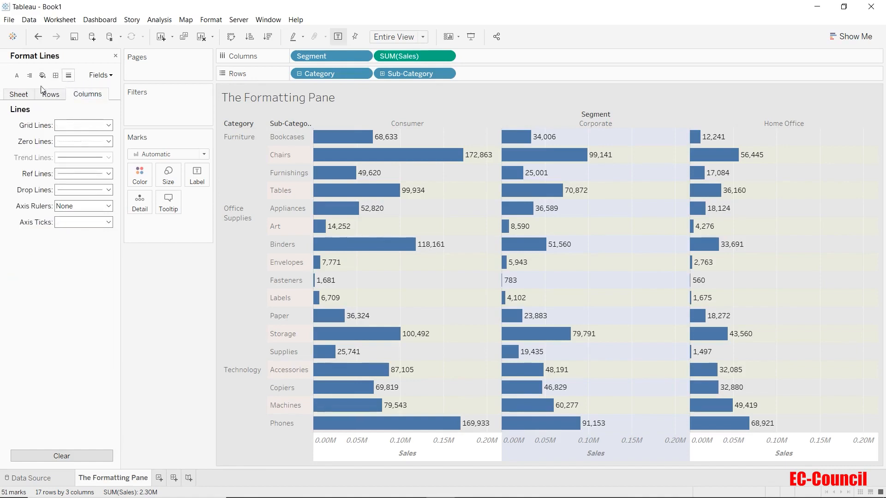
click(24, 95)
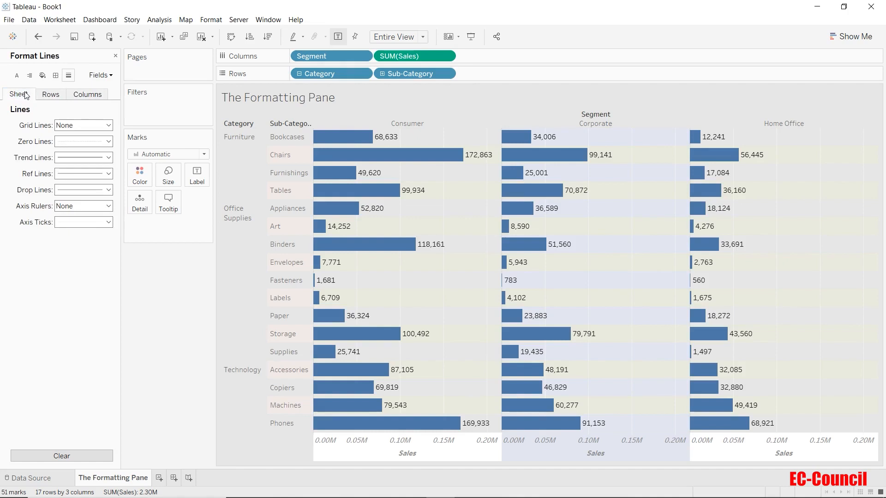
click(74, 144)
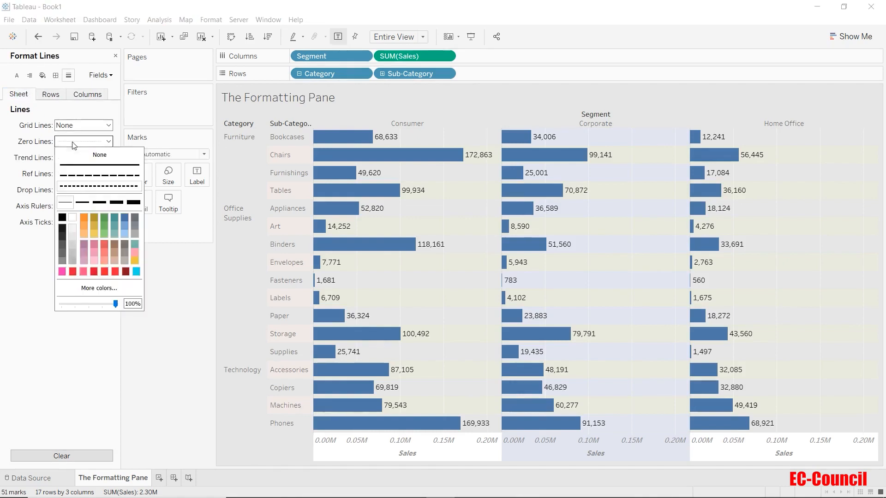
click(45, 152)
click(78, 157)
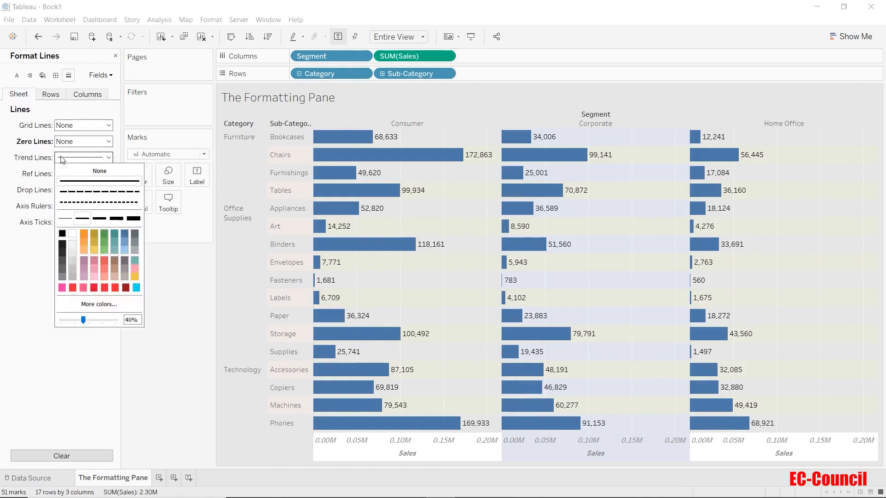
click(99, 171)
click(79, 173)
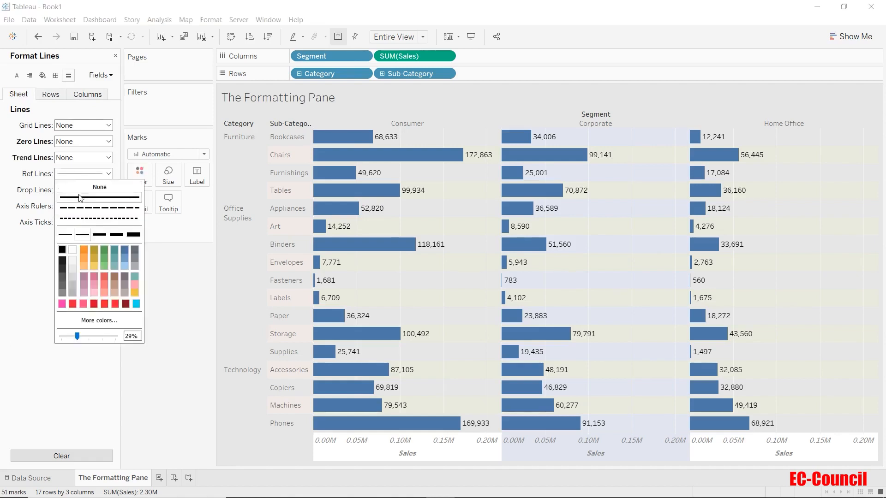
click(81, 188)
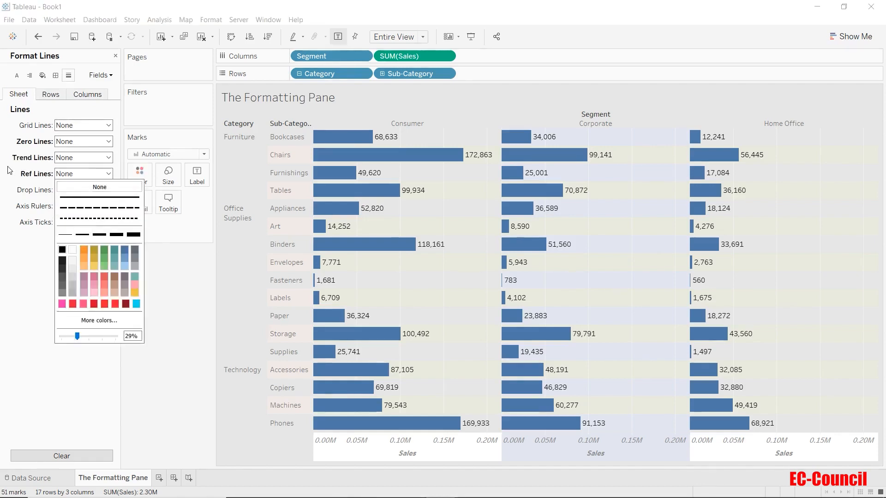
Step: Set the sheet's drop lines and axis ticks to None
click(73, 190)
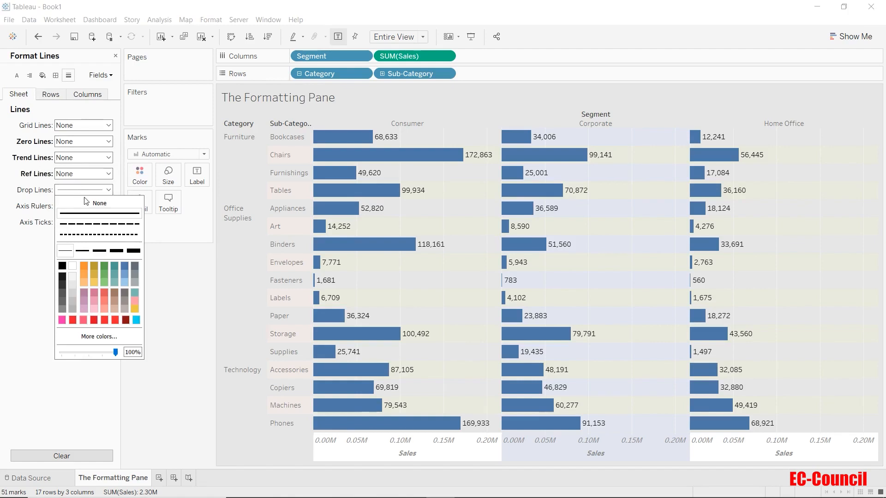
click(95, 203)
click(74, 224)
click(83, 237)
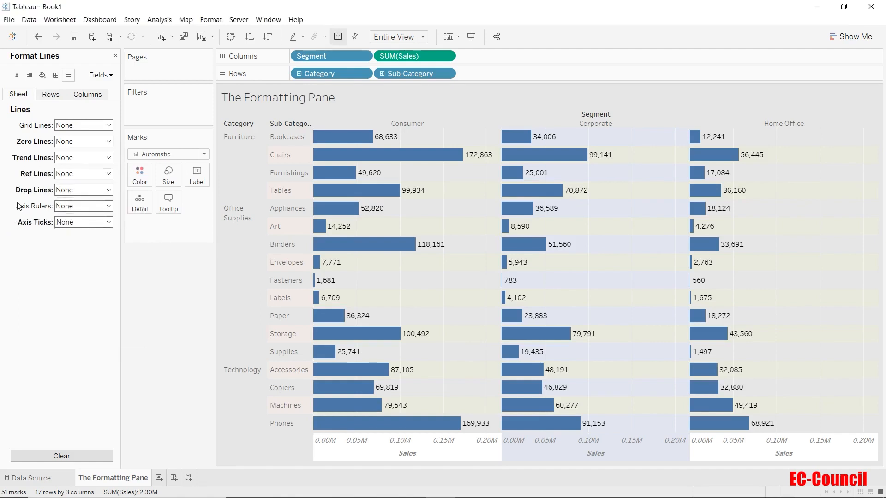
Step: Review the line settings for rows and set the column grid lines to None
click(52, 95)
click(82, 95)
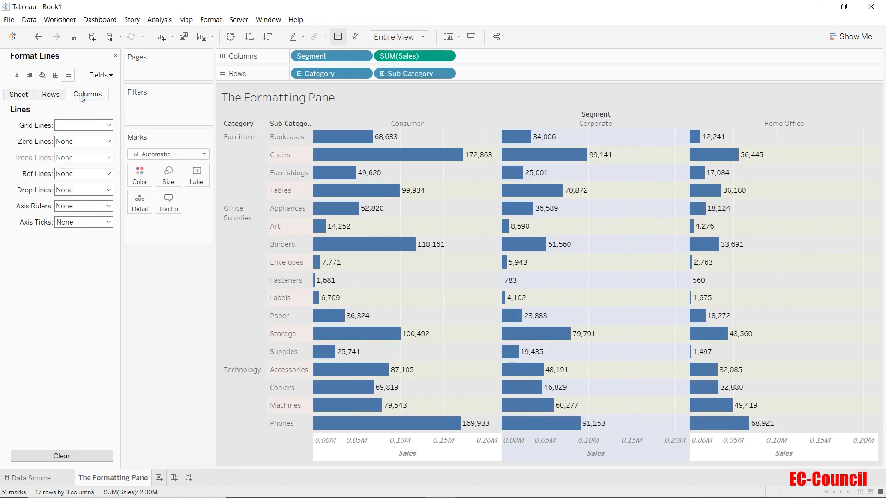
click(88, 123)
click(81, 136)
Step: Duplicate the worksheet The Formatting Pane and clear all worksheet formatting on the copy
right_click(113, 474)
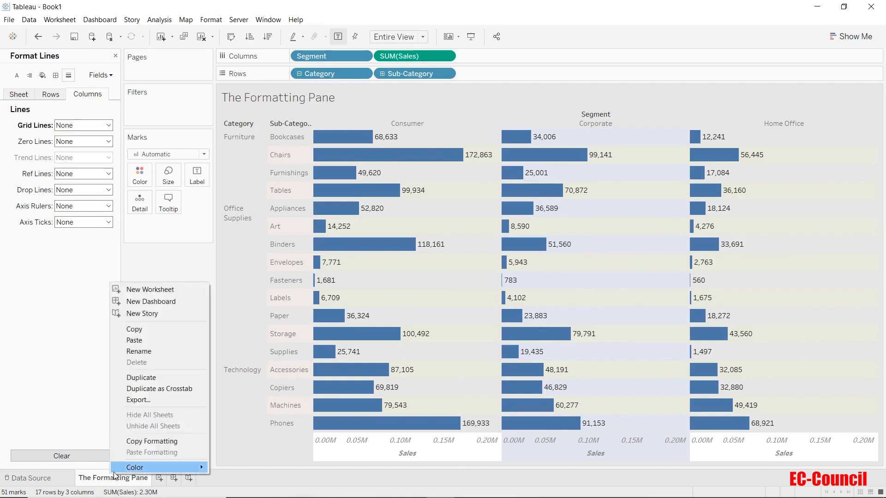
click(154, 378)
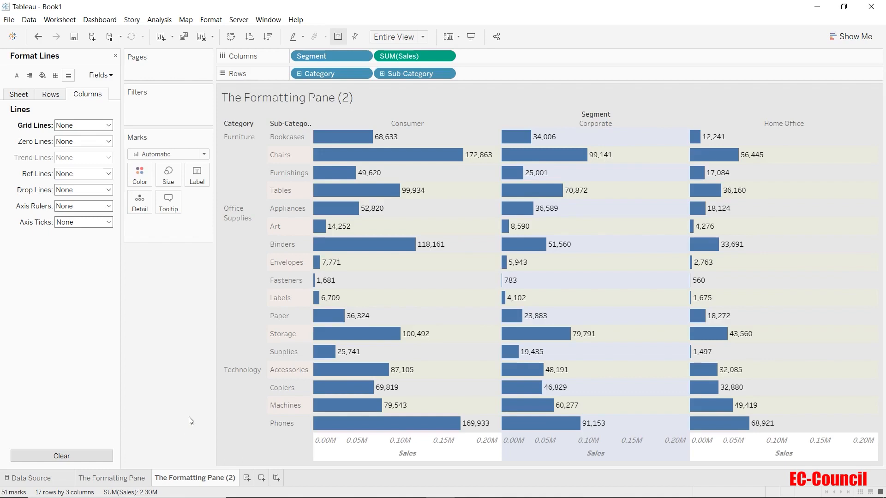
click(214, 20)
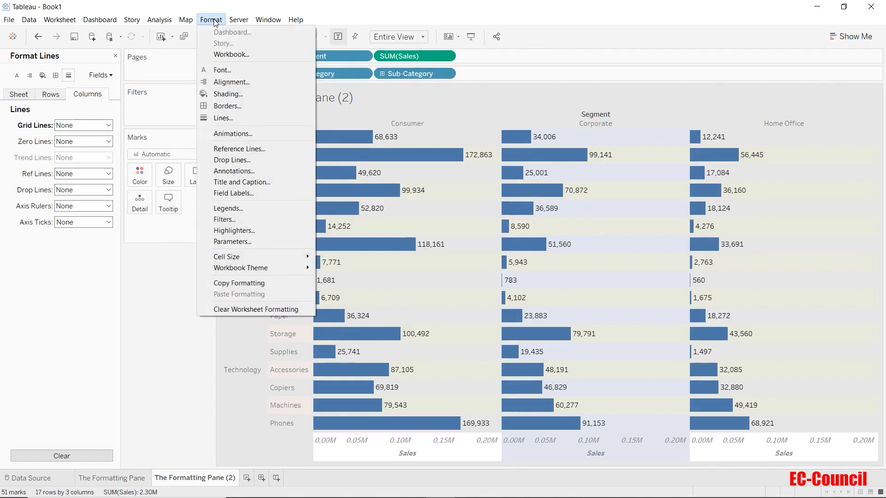
click(267, 311)
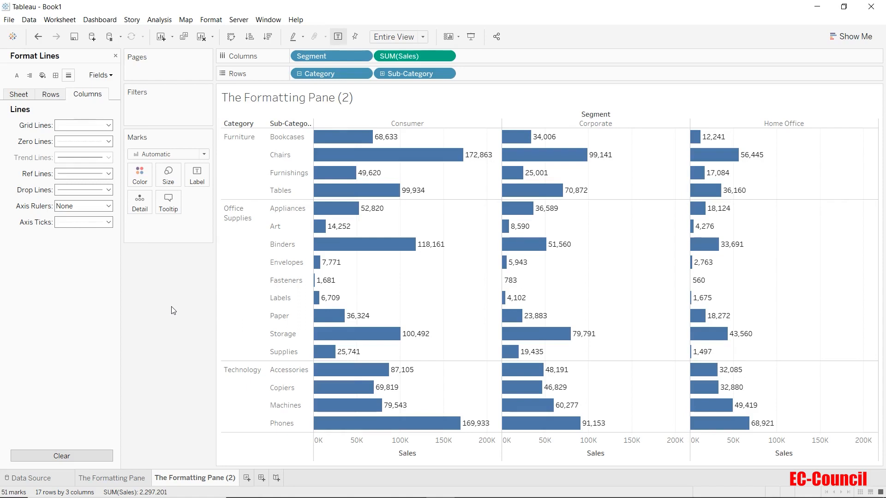
Step: Copy the formatting of the sheet The Formatting Pane and paste it onto The Formatting Pane (2)
click(133, 479)
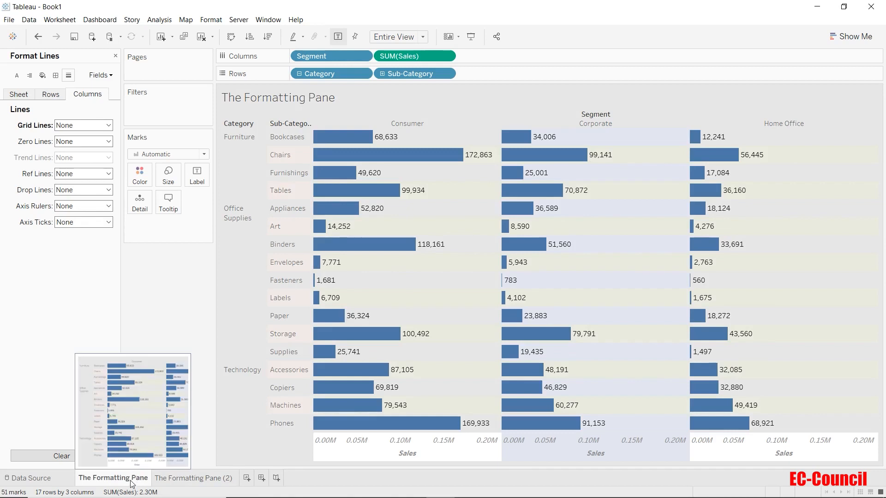
right_click(131, 482)
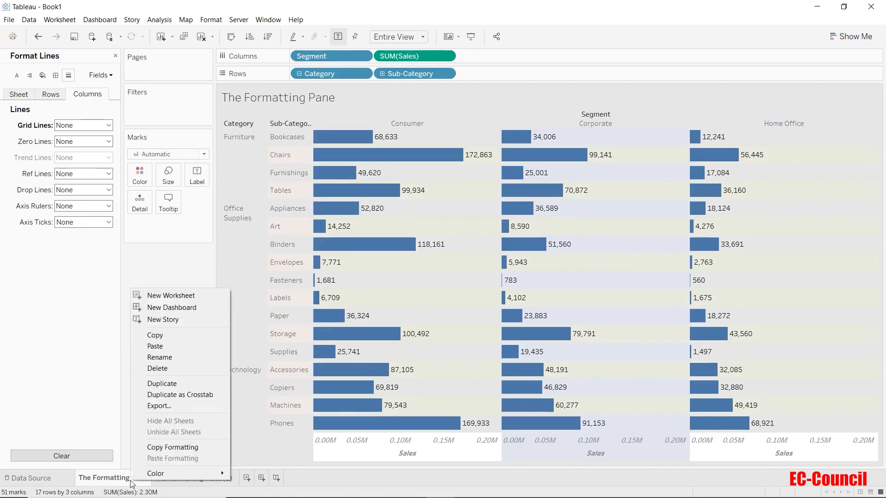
click(165, 447)
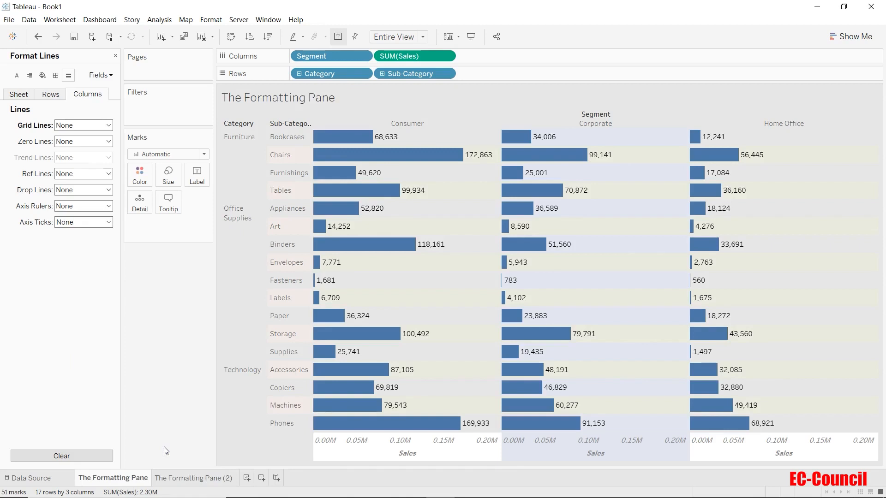
click(174, 479)
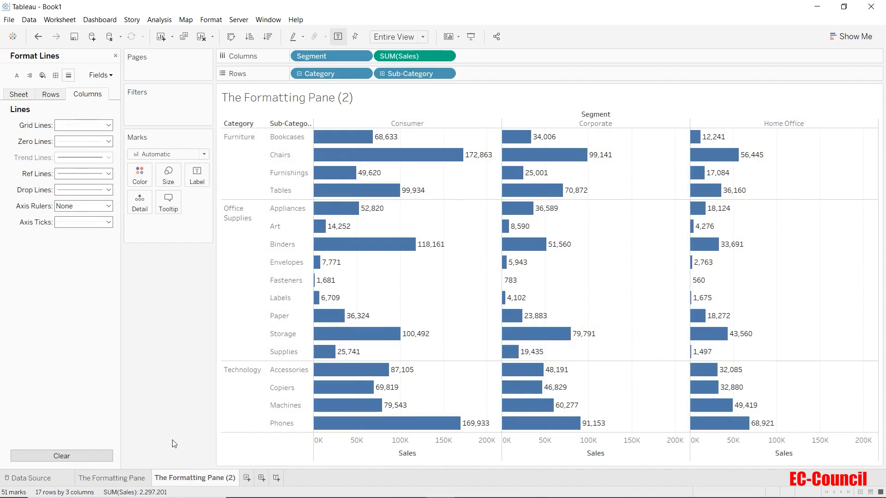
right_click(179, 479)
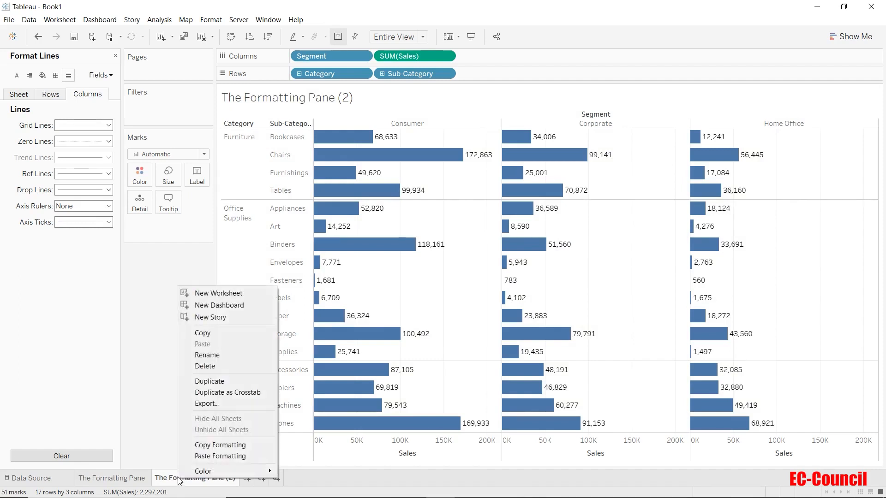
click(207, 457)
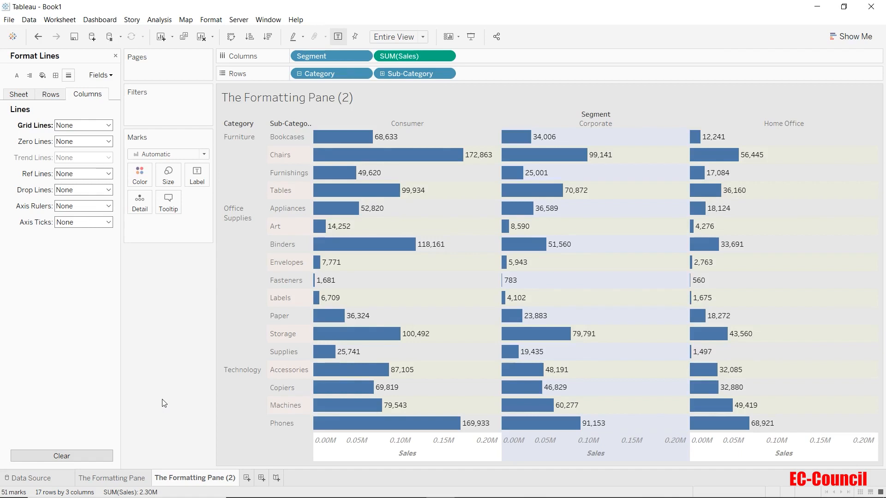
Step: Clear the font and shading formatting of The Formatting Pane (2), and close the formatting pane
click(17, 75)
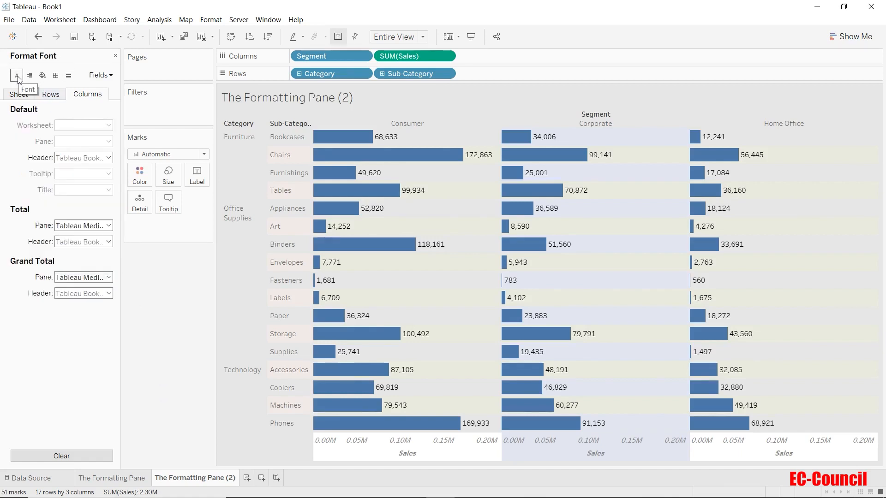
click(59, 457)
click(42, 76)
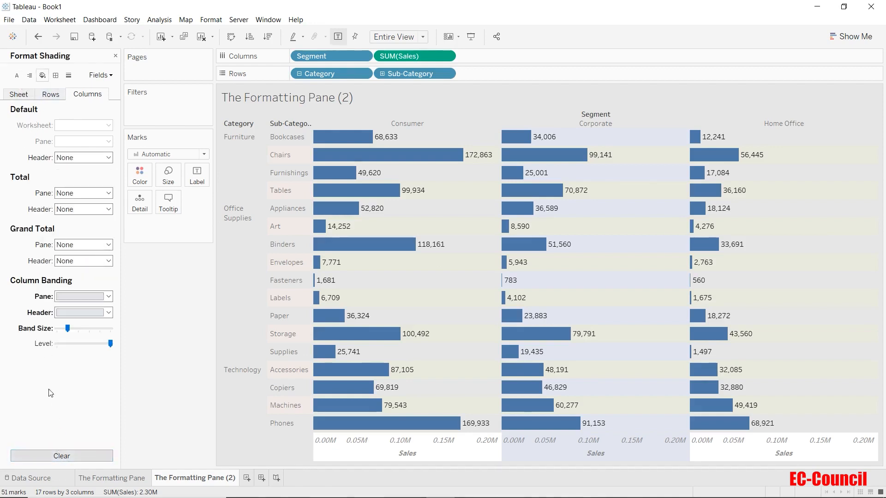
click(59, 456)
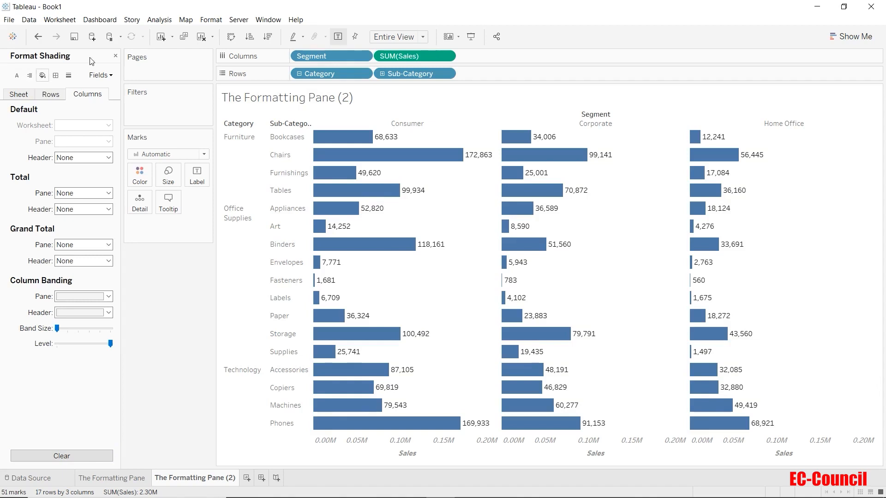
click(115, 57)
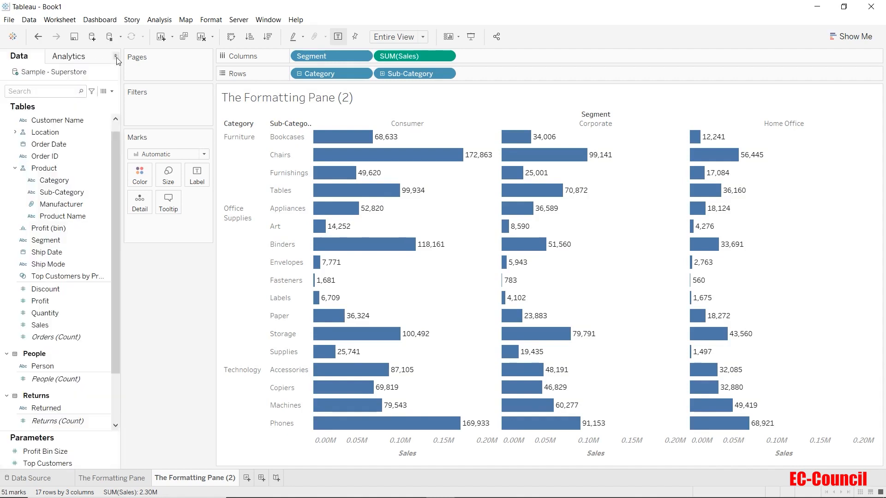